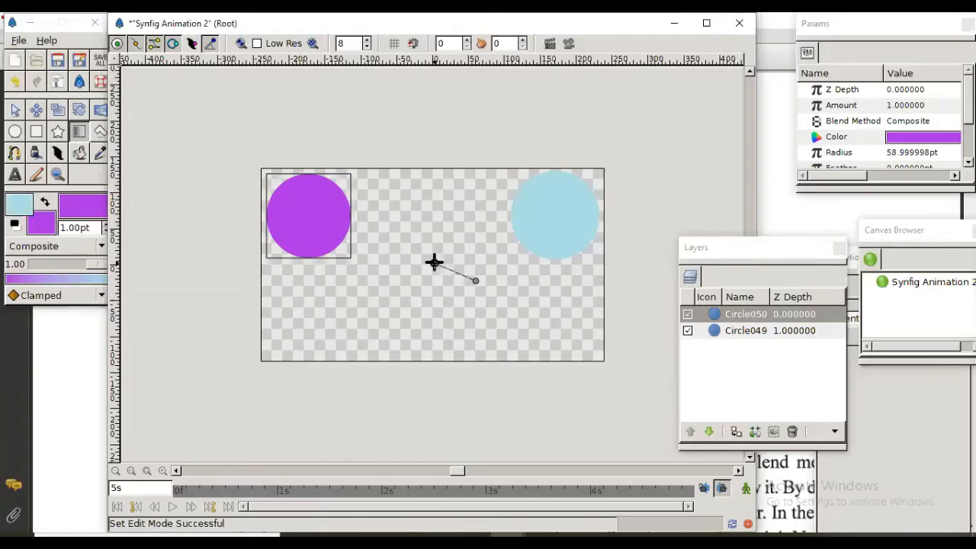
Step: Draw a purple-to-light-blue spiral gradient of about 63 pt radius over the two circles
drag(433, 262, 434, 262)
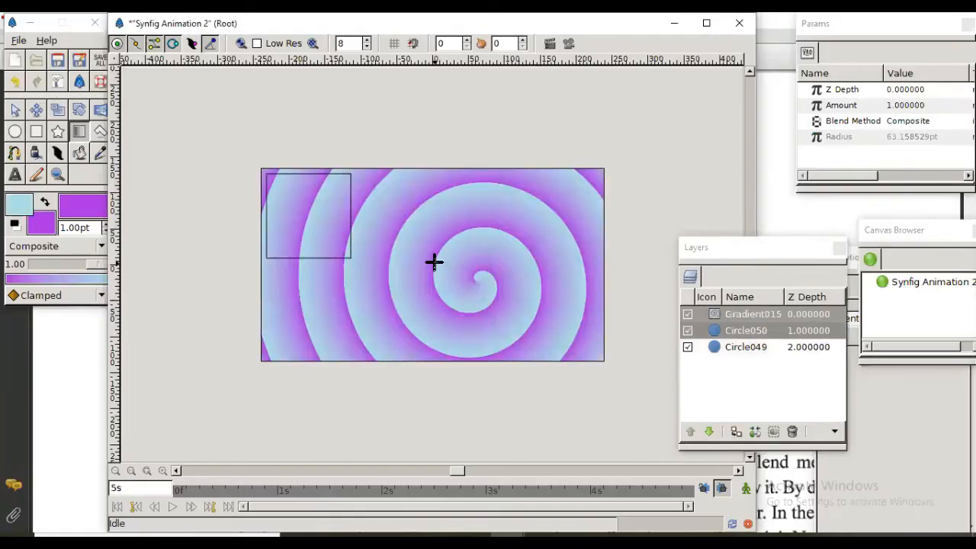
Step: Examine the two circle layers and the gradient layer by selecting each one in turn
click(730, 331)
click(730, 334)
click(720, 348)
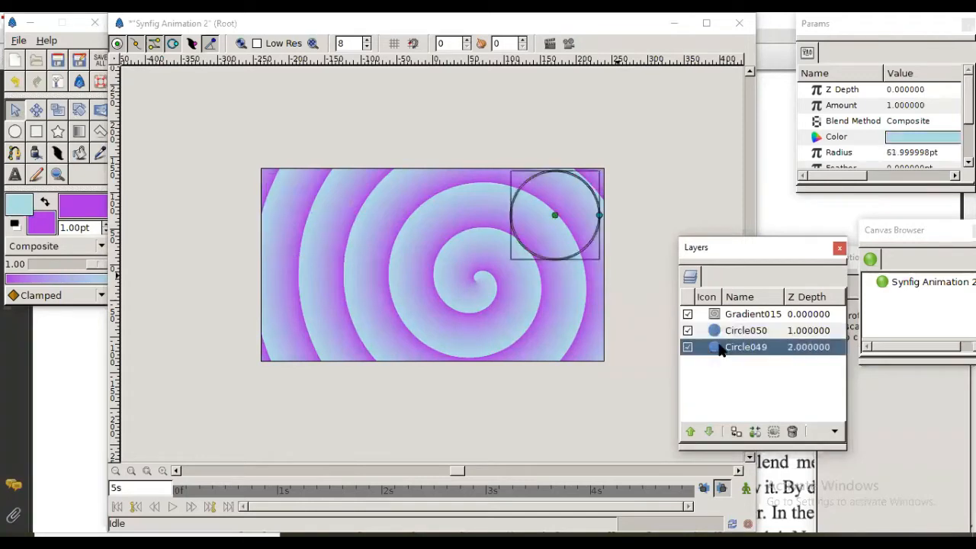
click(717, 329)
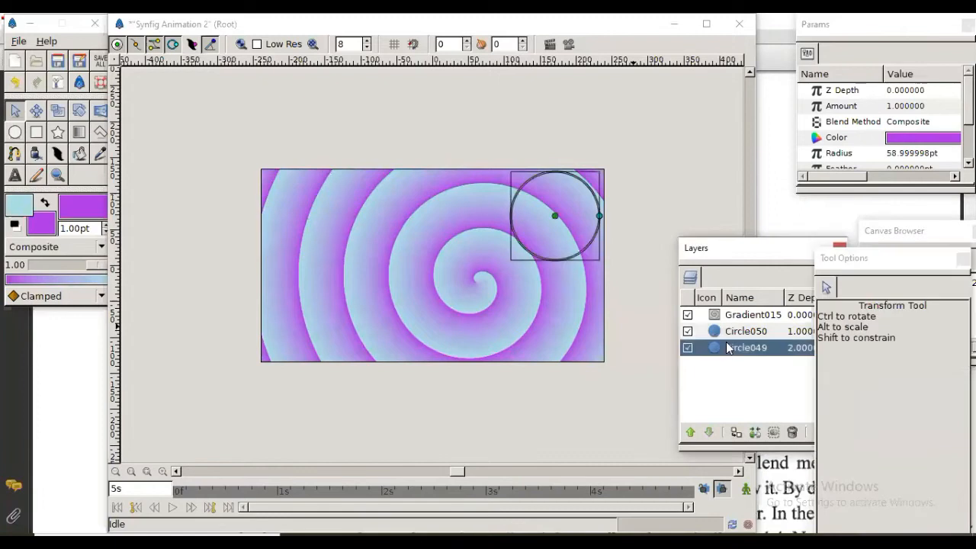
click(728, 347)
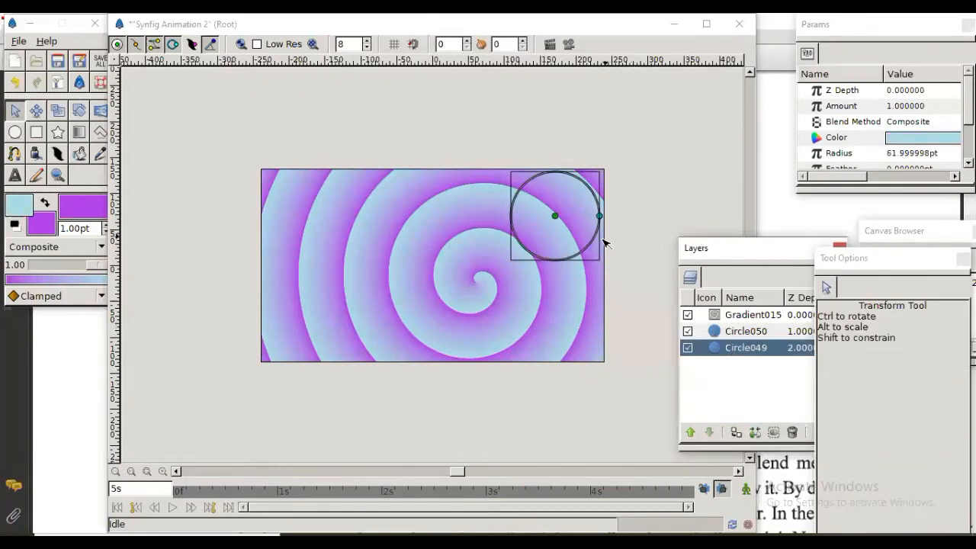
click(714, 335)
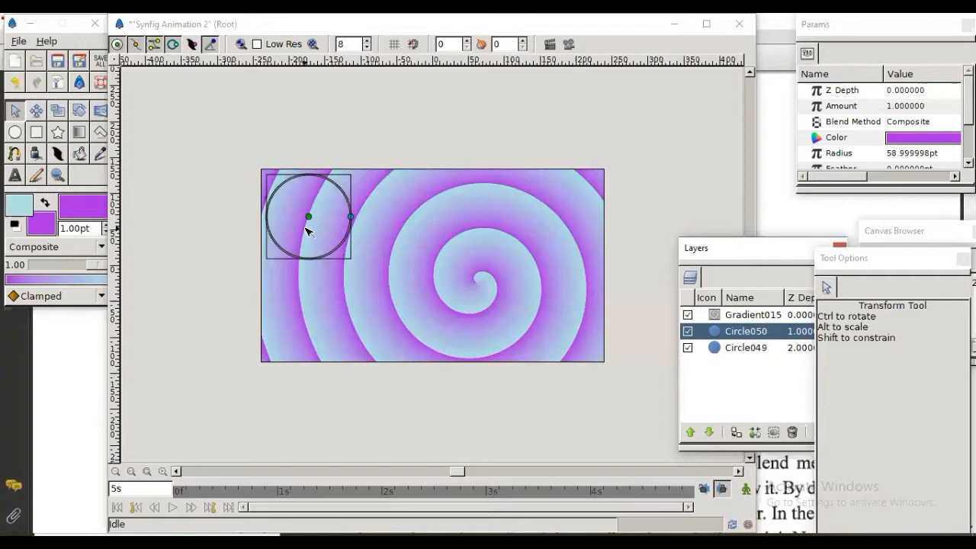
click(714, 344)
click(716, 336)
click(720, 323)
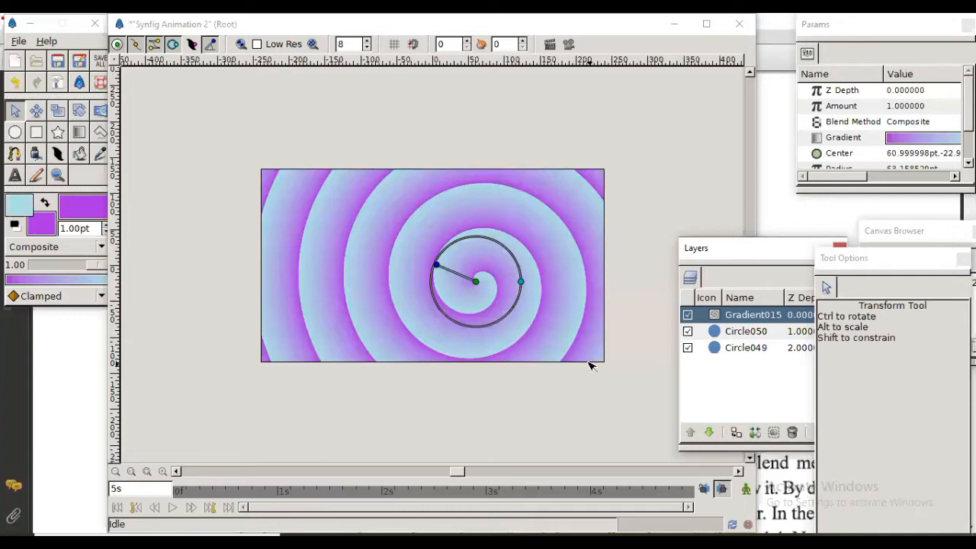
Step: Rearrange the Layers and Tool Options windows so the layer list is accessible, and reselect the gradient layer
key(equal)
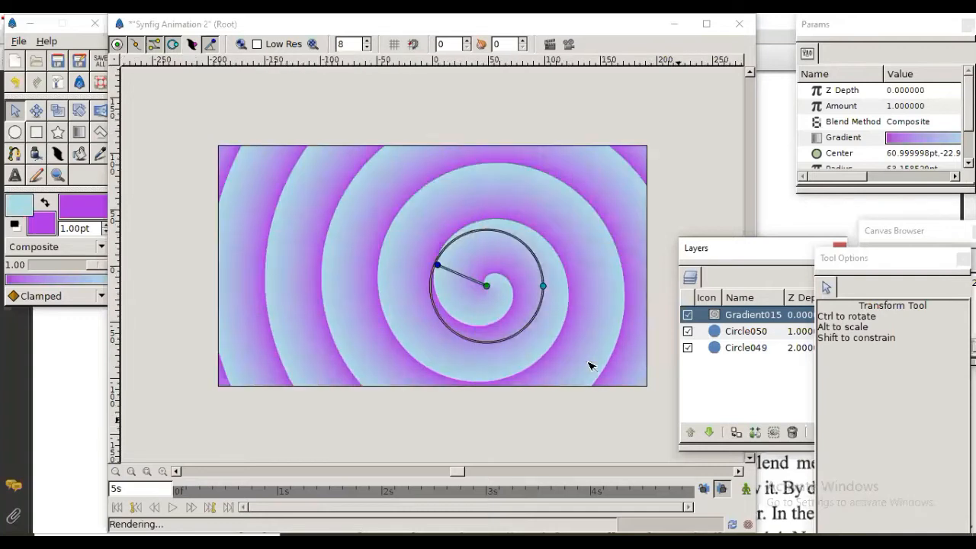
key(equal)
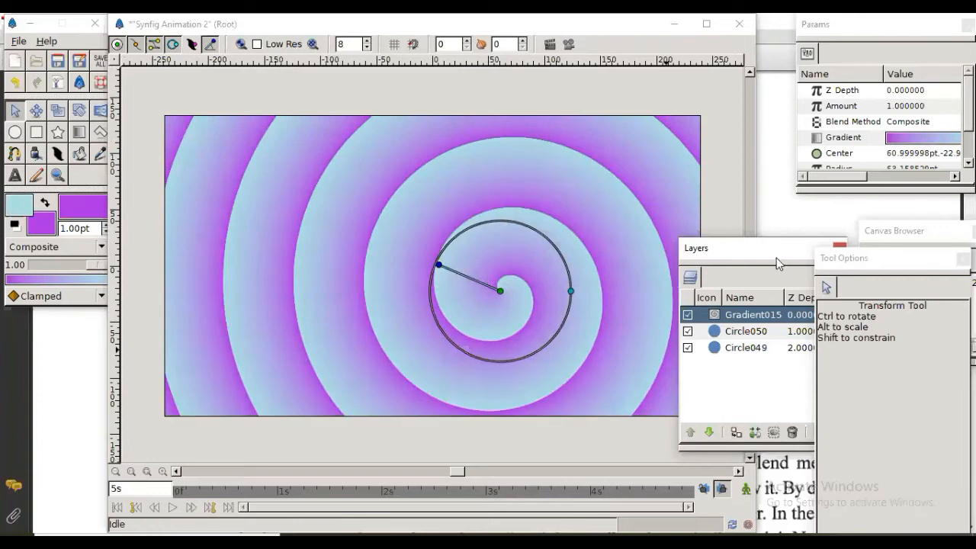
drag(787, 261, 818, 177)
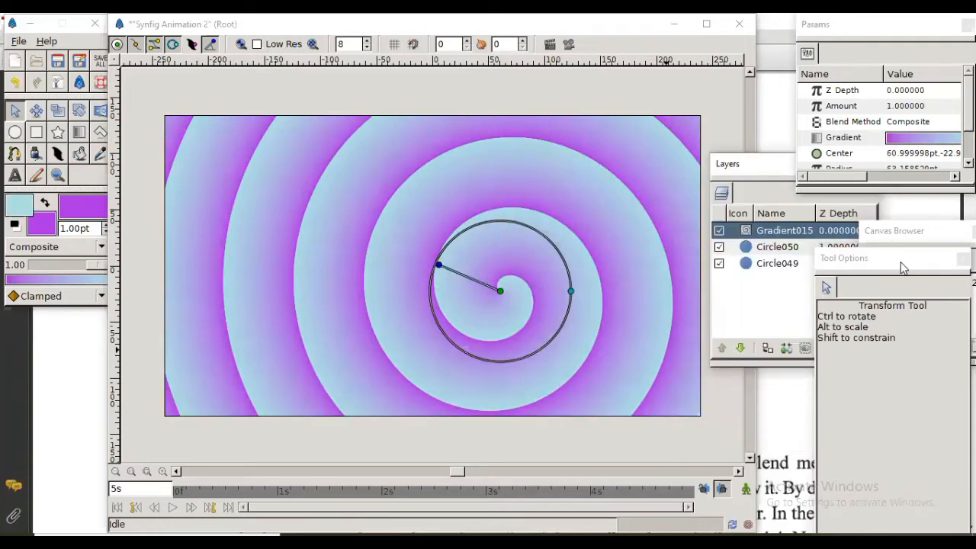
drag(900, 262, 930, 291)
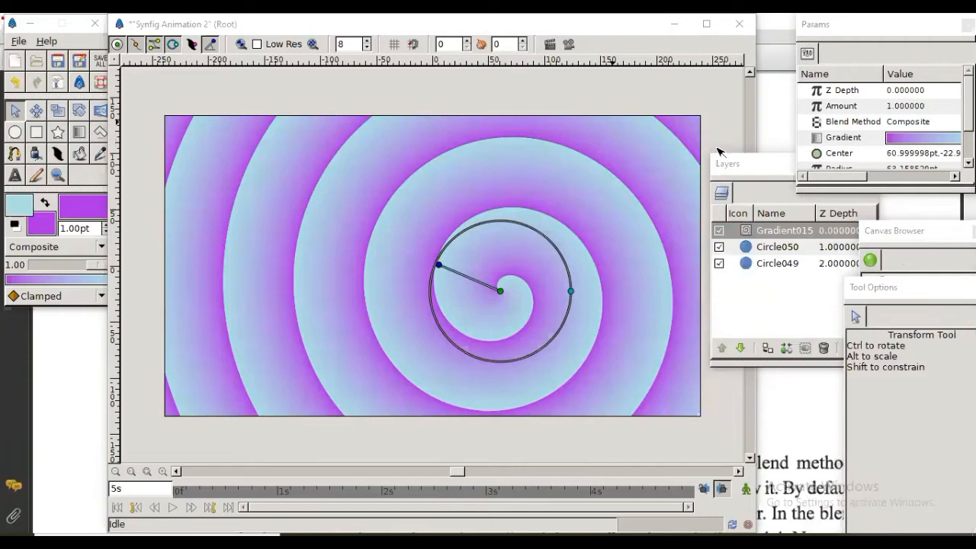
click(746, 234)
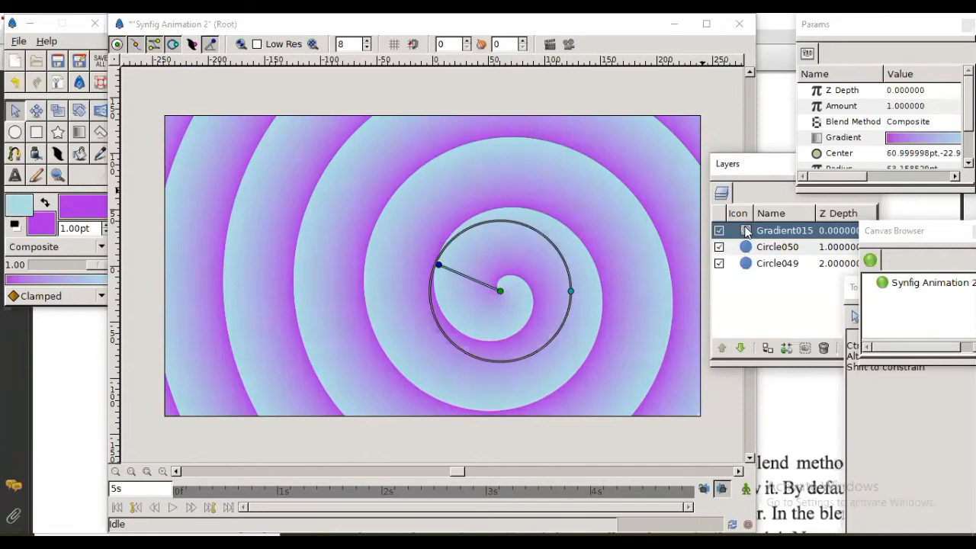
drag(749, 258, 746, 254)
click(749, 252)
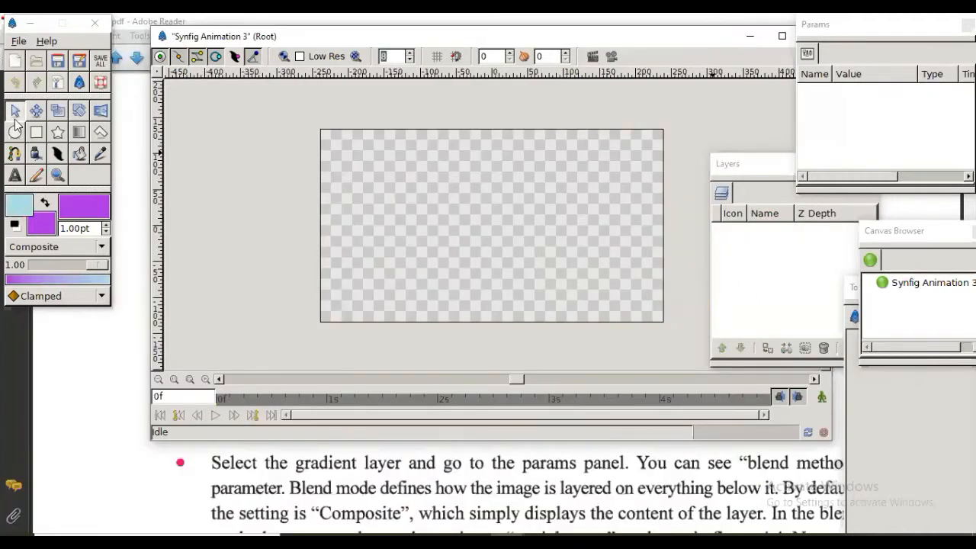
Step: Draw a purple circle of about 64 pt radius and an overlapping light blue circle of about 56 pt radius
drag(392, 218, 434, 240)
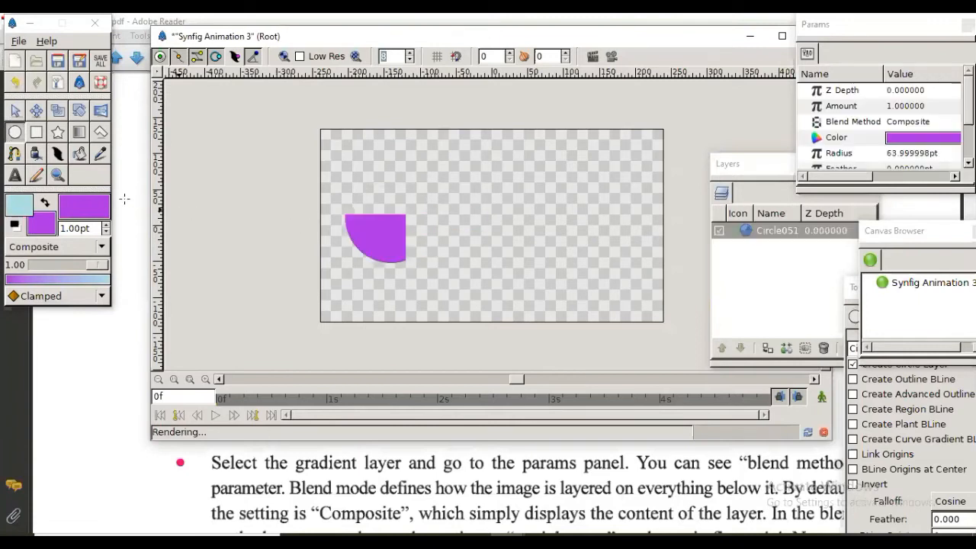
click(44, 202)
drag(465, 194, 497, 226)
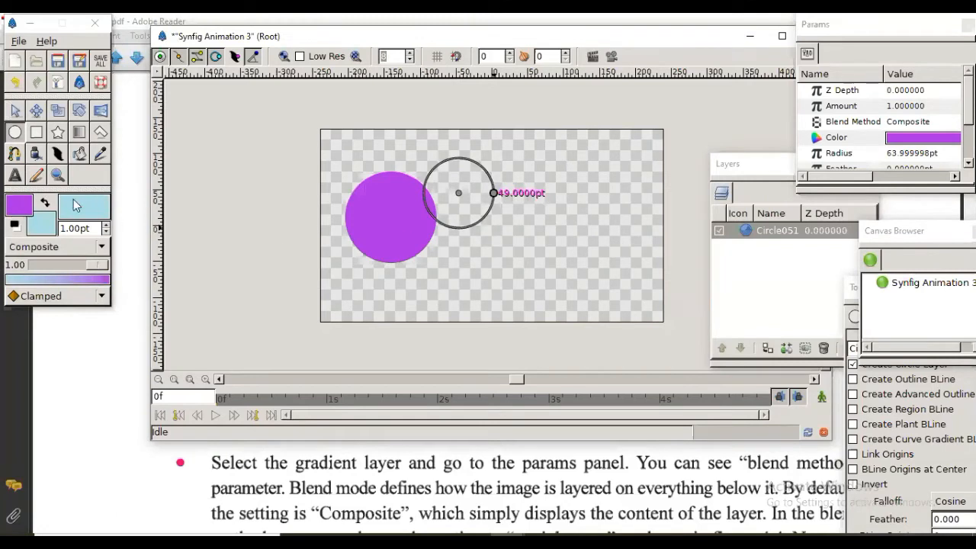
Step: Set both default colors for the Gradient tool to pink with red 85.2, green 37.3 and blue 89.3
click(79, 133)
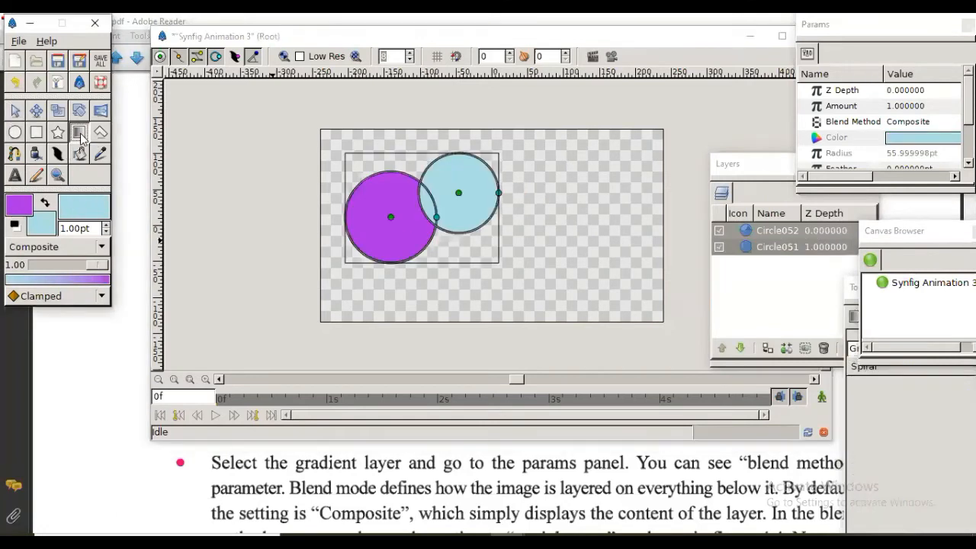
click(41, 224)
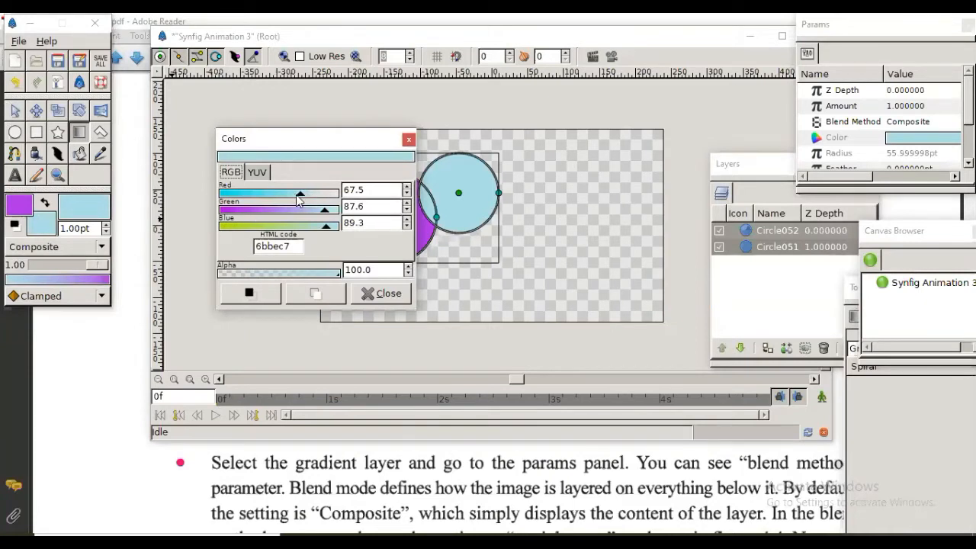
click(321, 194)
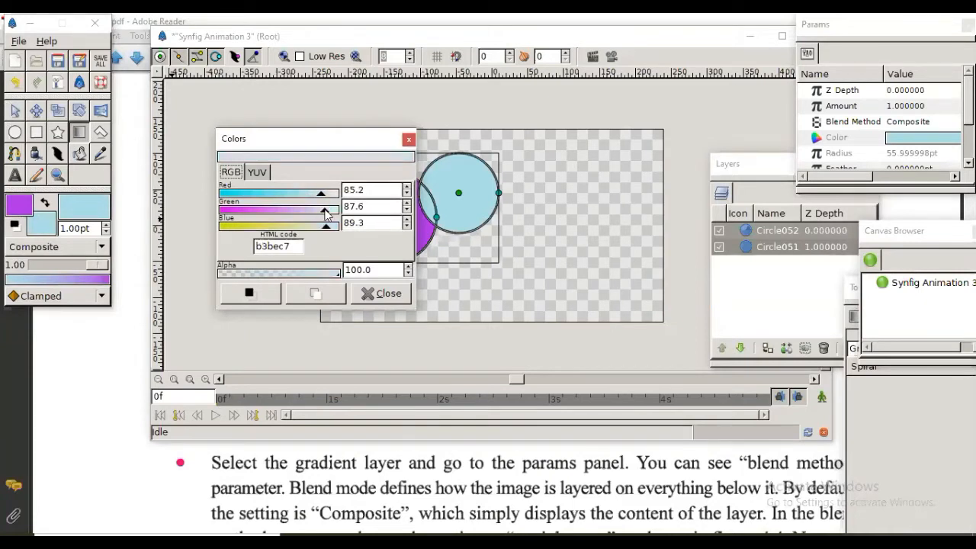
click(266, 216)
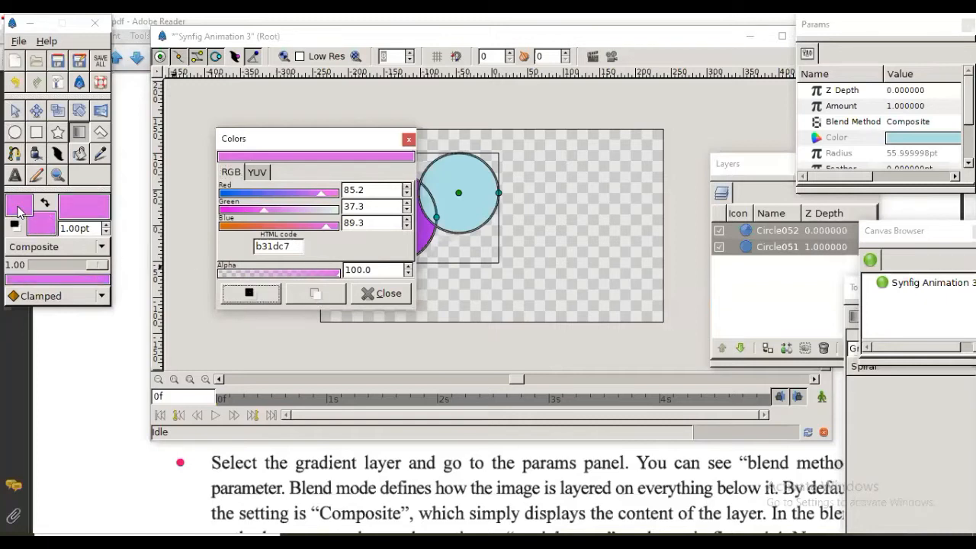
click(381, 293)
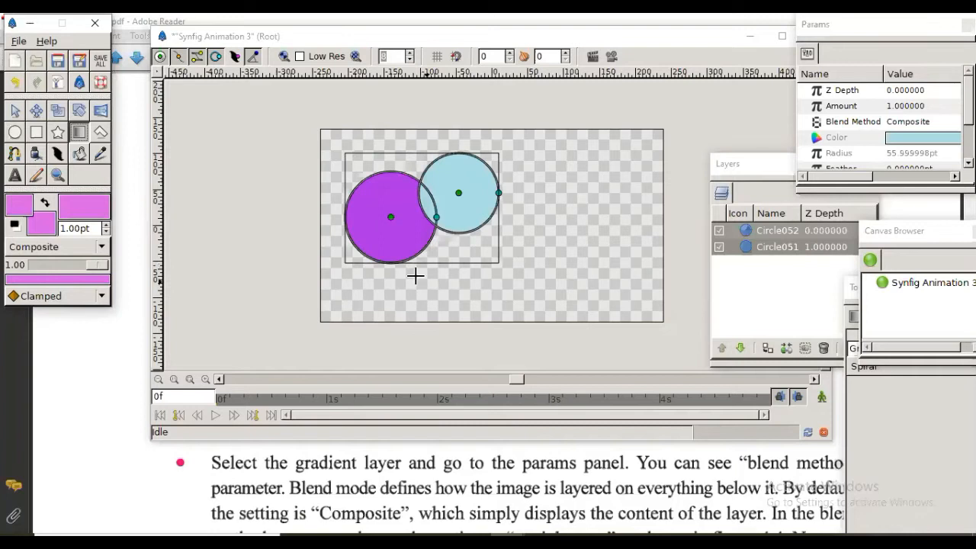
Step: Change the outline color to blue with red 34.9 and draw a spiral gradient of about 82 pt radius across the canvas
double_click(20, 208)
drag(321, 194, 261, 197)
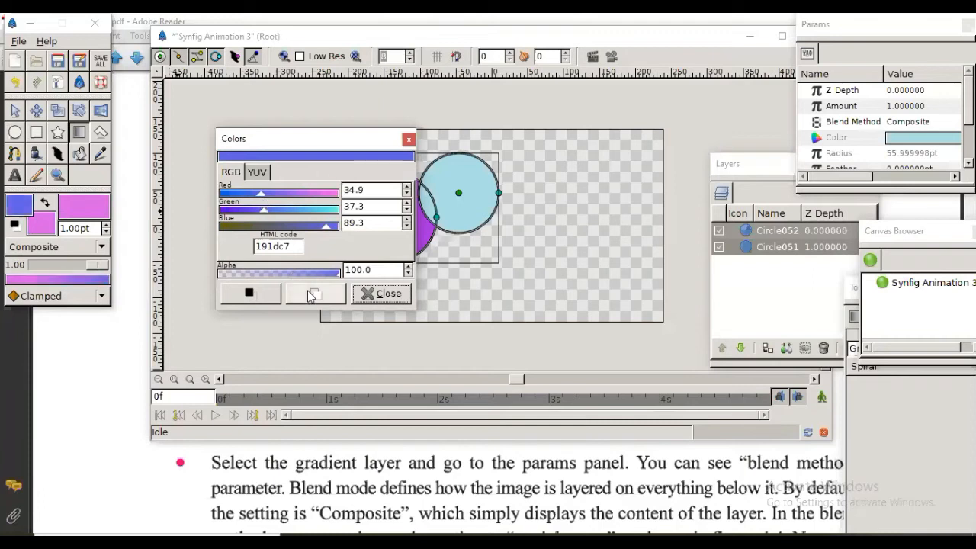
click(381, 293)
drag(491, 226, 484, 222)
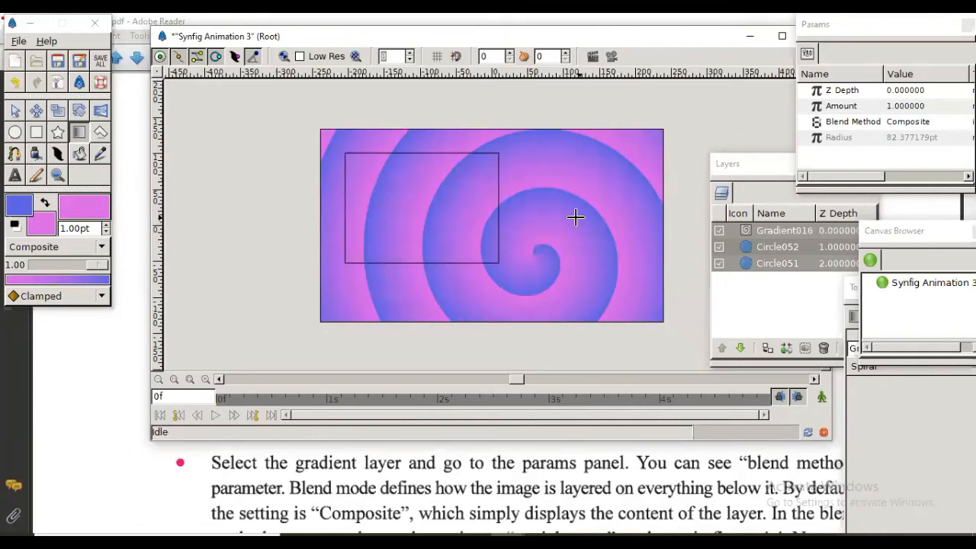
Step: Examine the gradient layer and the two circle layers beneath it in the stacking order
click(752, 231)
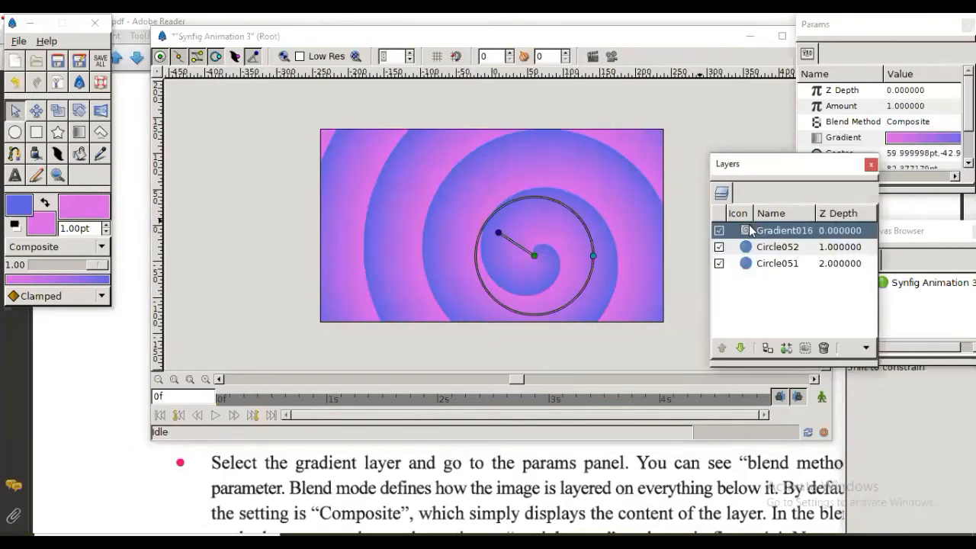
click(743, 265)
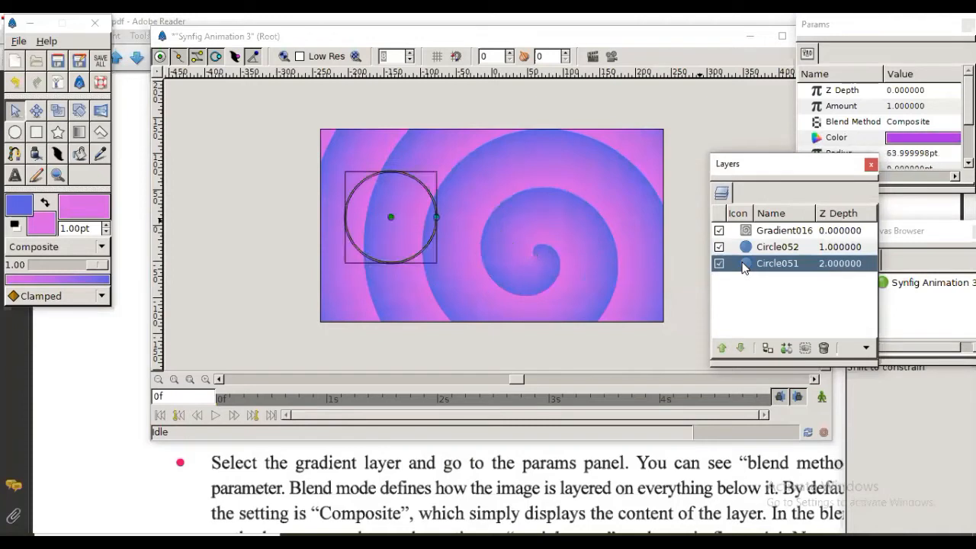
click(745, 247)
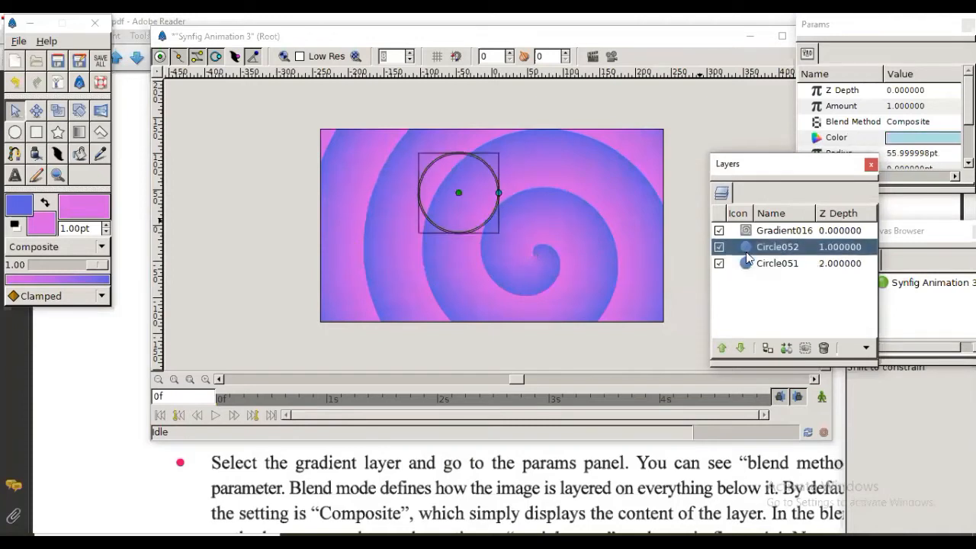
click(744, 232)
drag(746, 237, 745, 248)
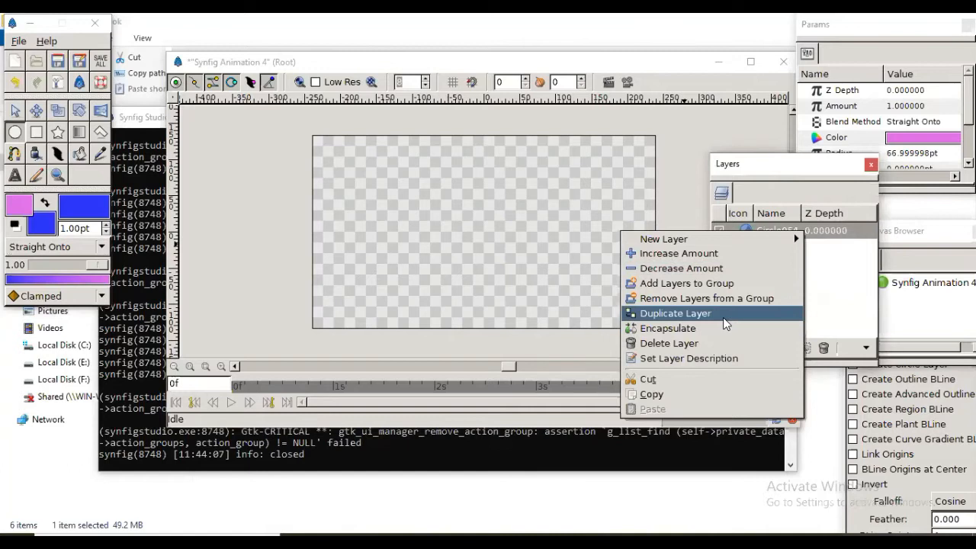
Step: Duplicate the pink circle layer and draw a blue circle of about 57 pt radius with the Composite blend method
click(725, 313)
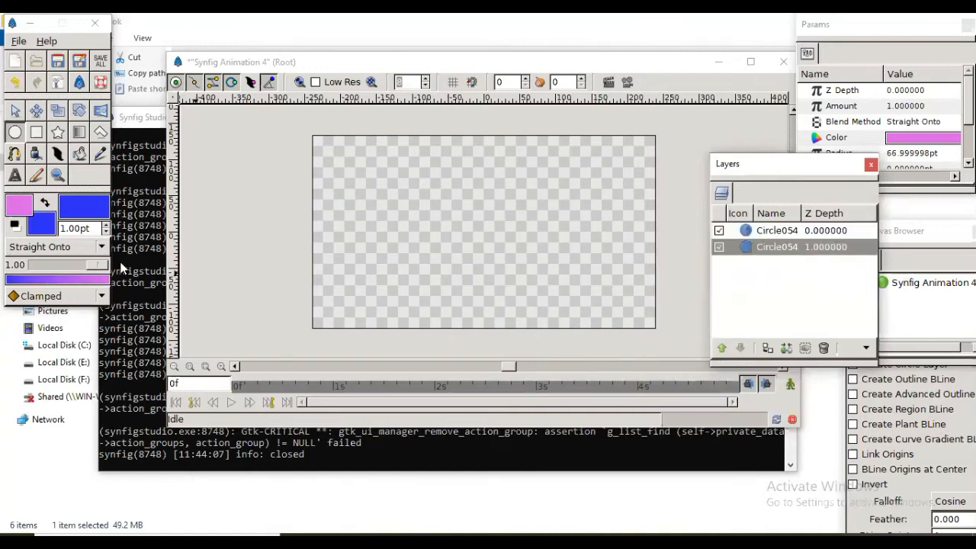
click(98, 255)
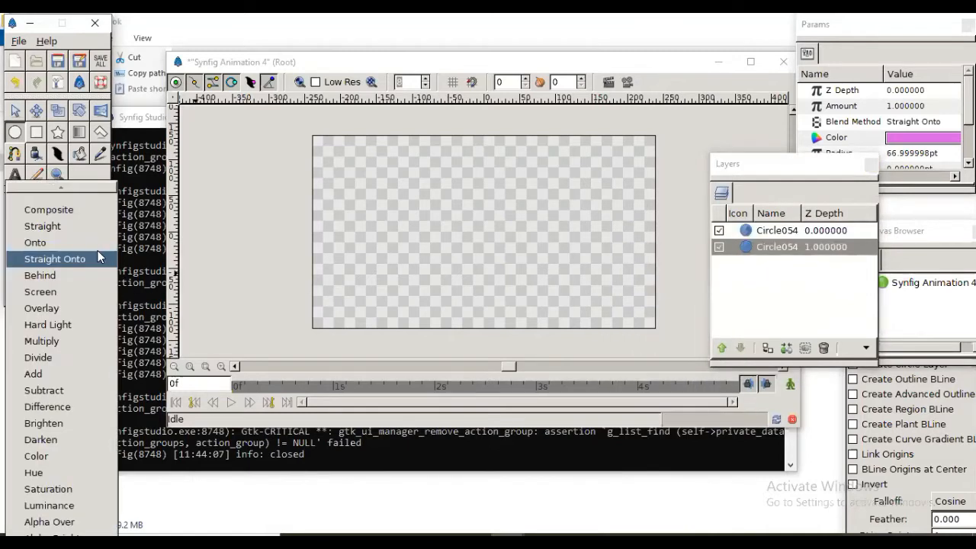
click(48, 206)
drag(392, 211, 429, 257)
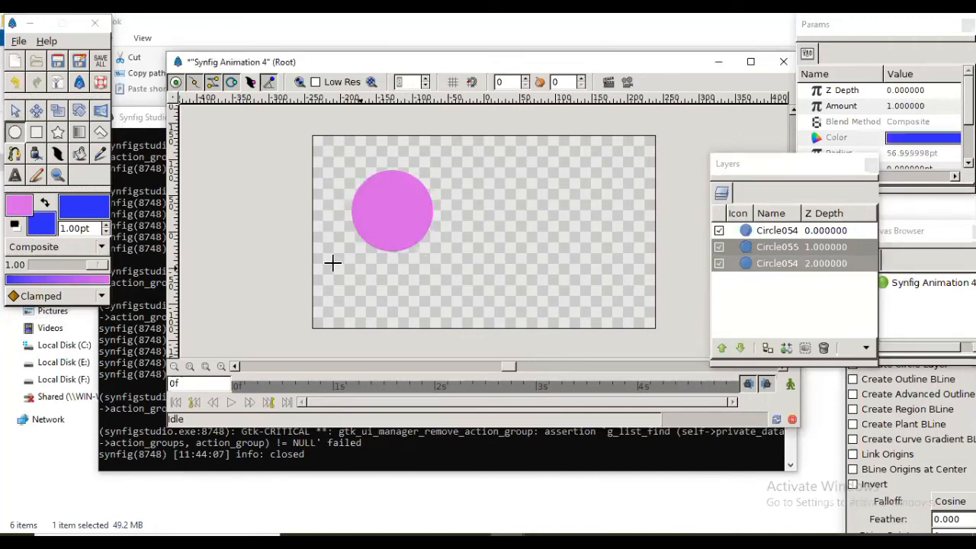
Step: Draw another pink circle of about 65 pt radius beside the first one and delete its layer
click(45, 204)
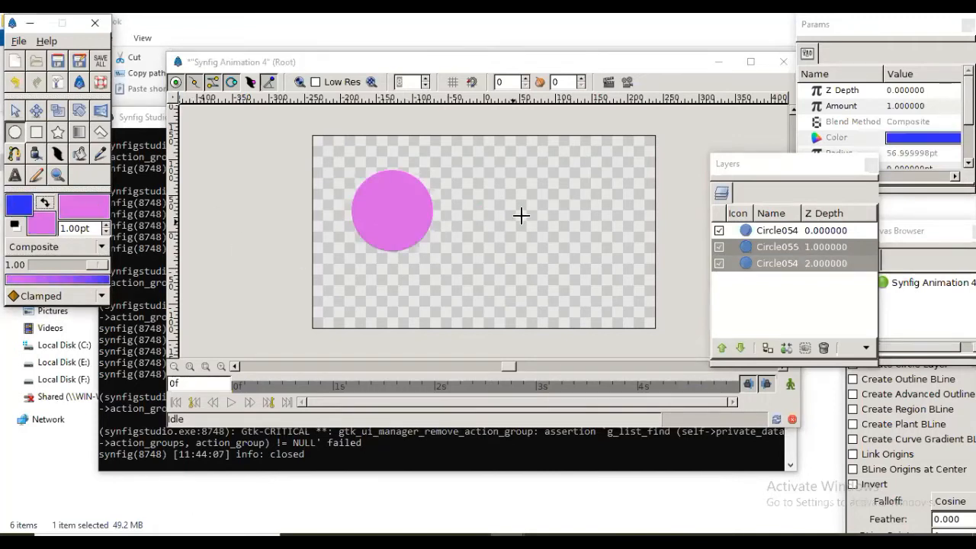
drag(498, 207, 544, 251)
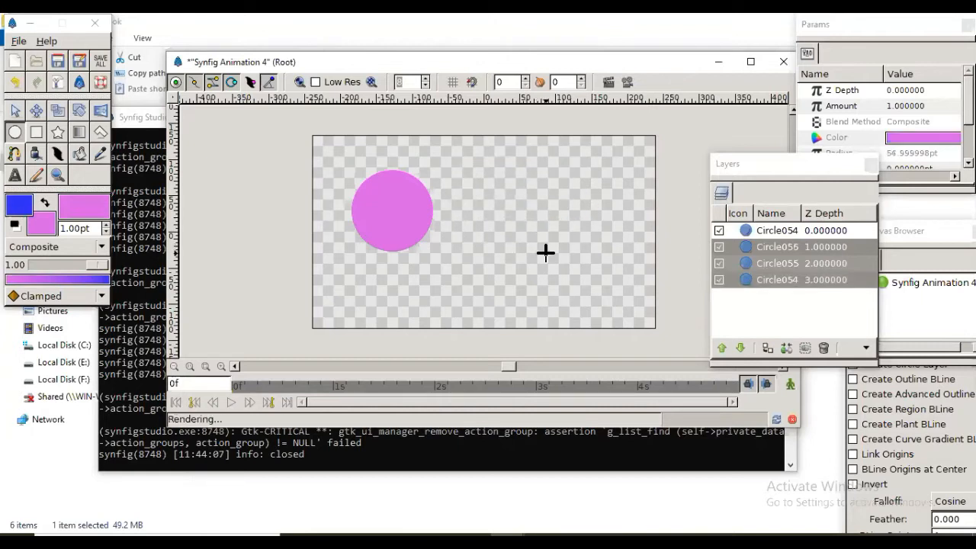
click(753, 249)
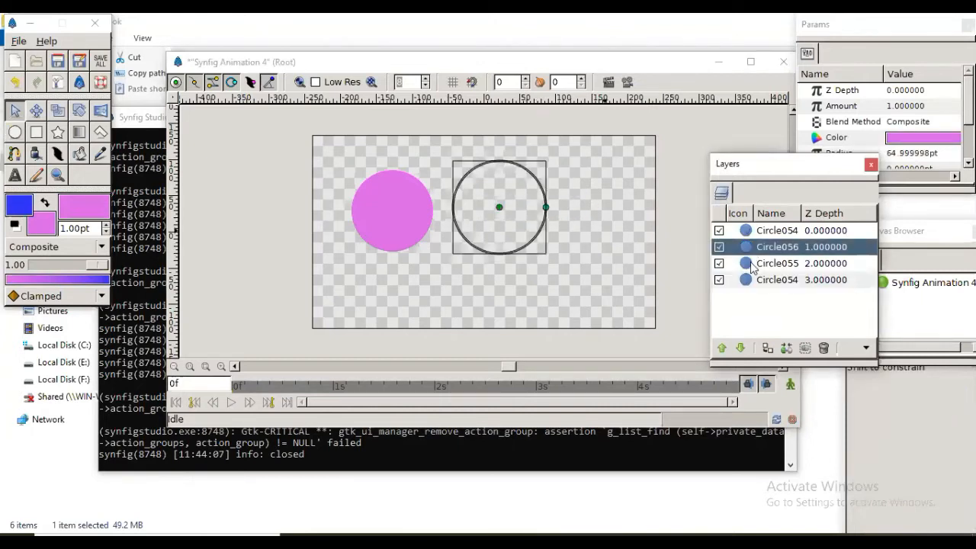
right_click(749, 252)
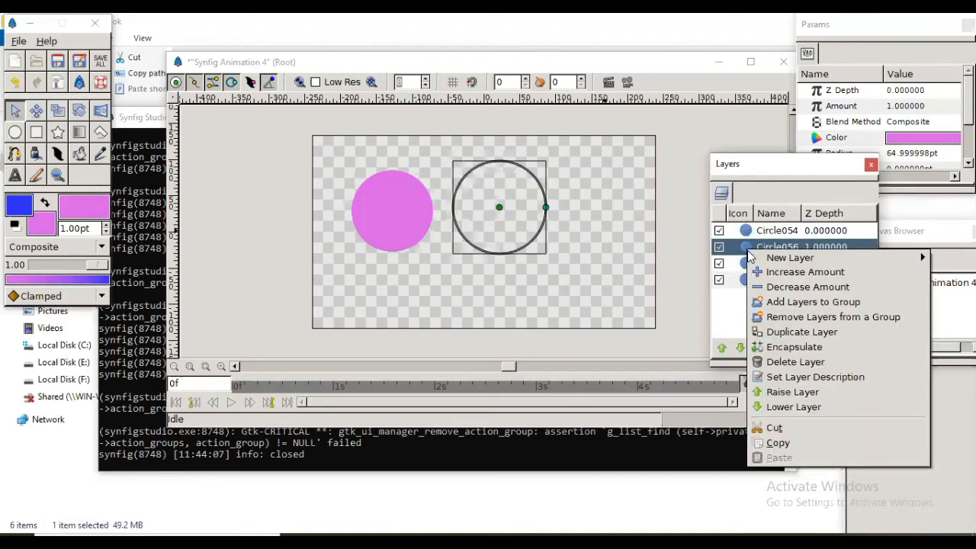
click(796, 361)
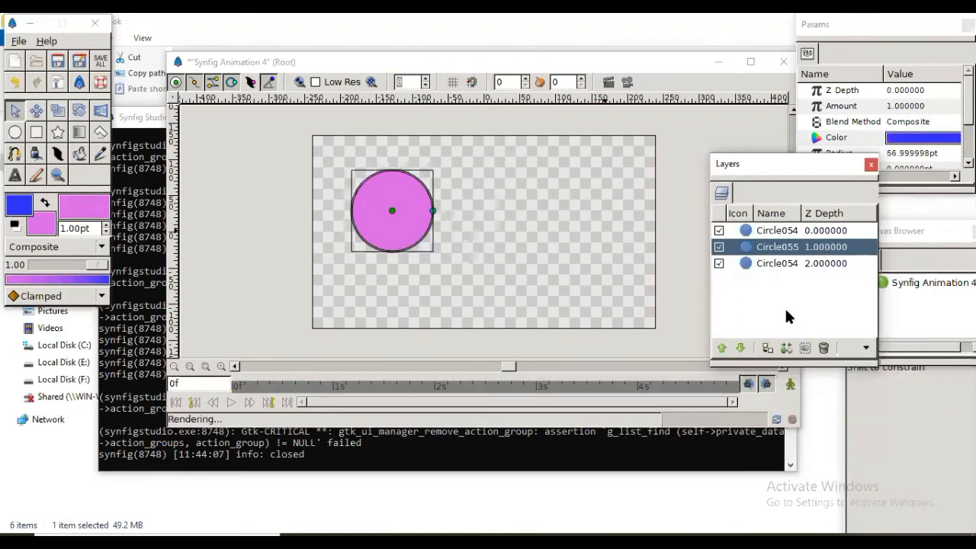
Step: Delete the lowest Circle054 layer, which uses the Straight Onto blend method
click(764, 264)
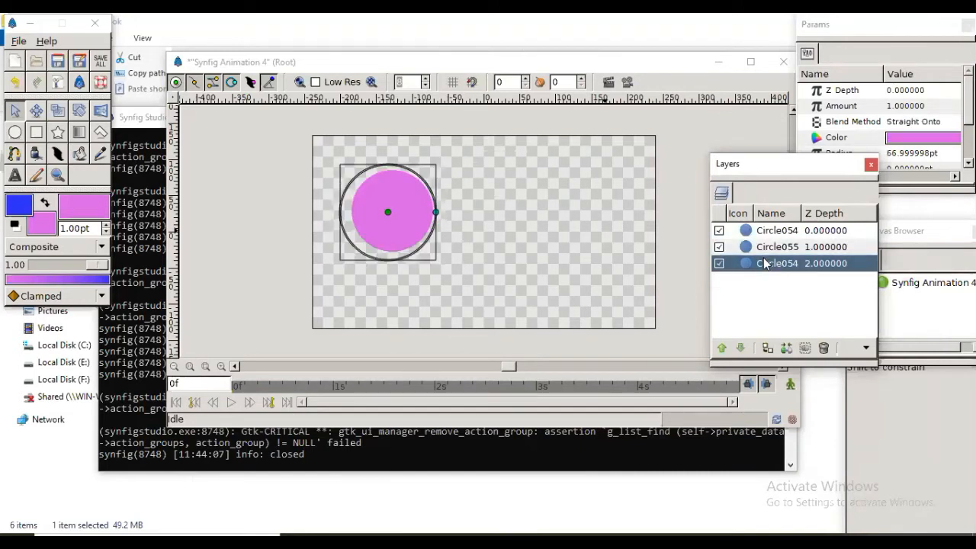
right_click(764, 264)
click(785, 369)
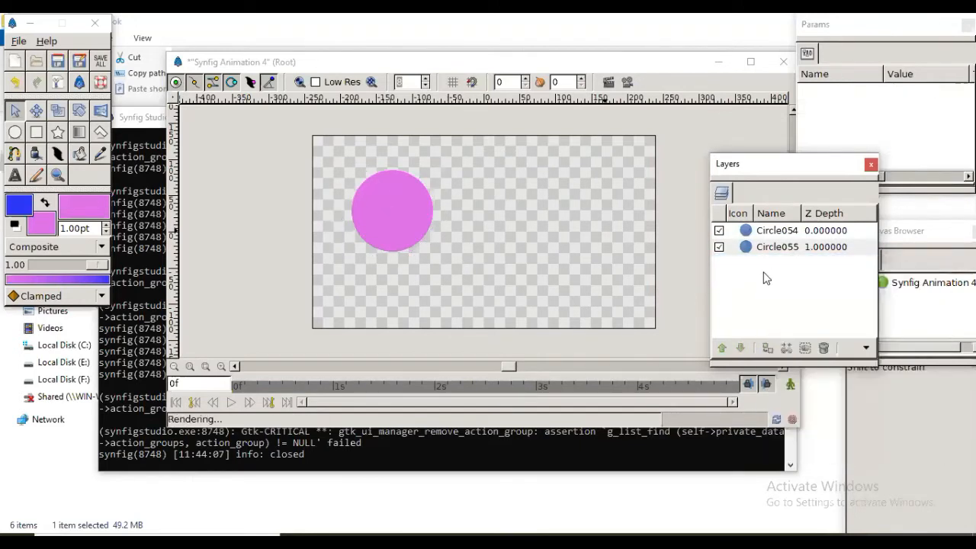
Step: Delete the pink Circle054 layer stacked above the blue circle, keeping the blue circle layer
click(768, 247)
right_click(768, 247)
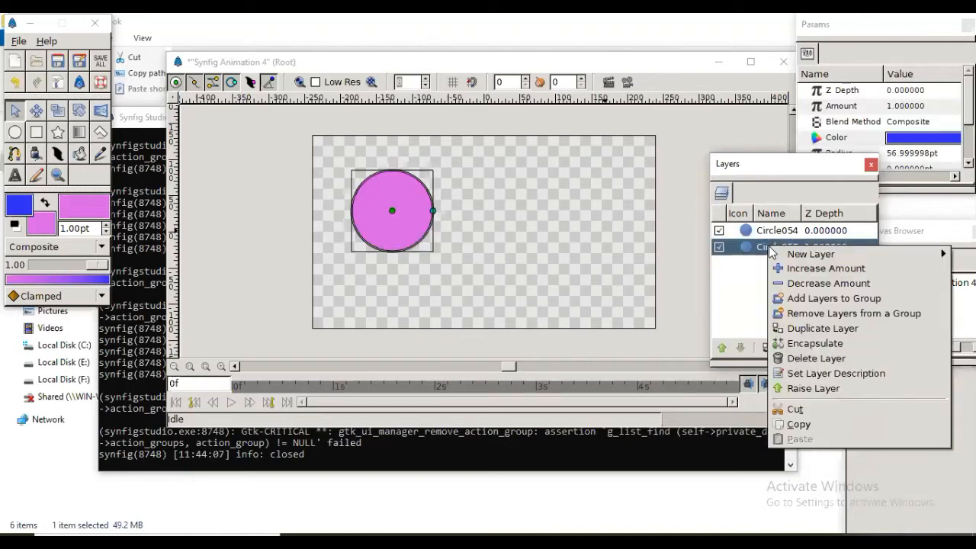
click(755, 237)
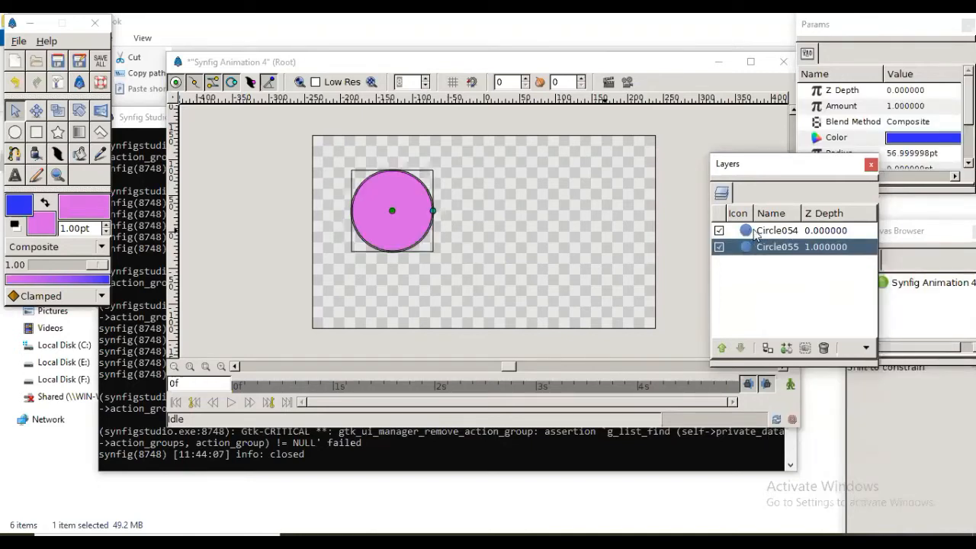
click(753, 231)
right_click(755, 230)
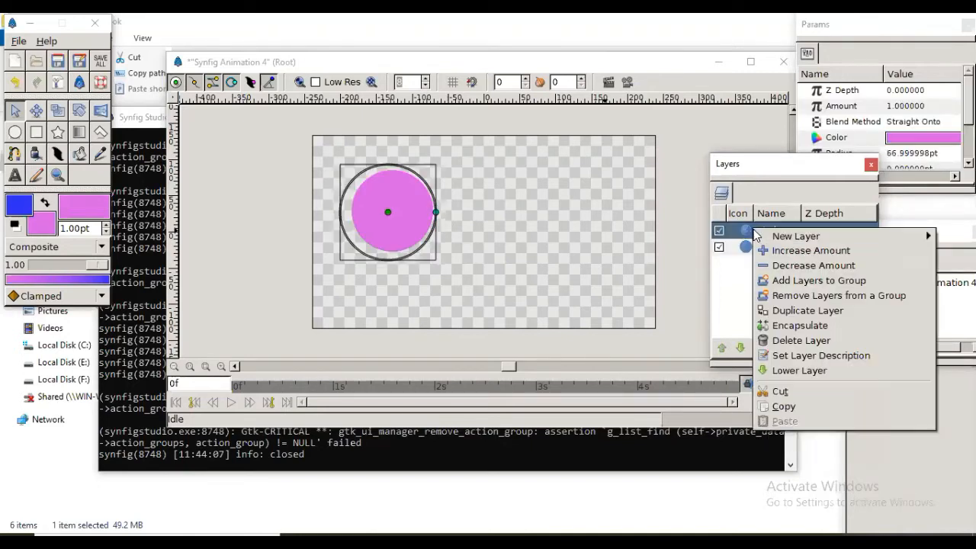
click(797, 339)
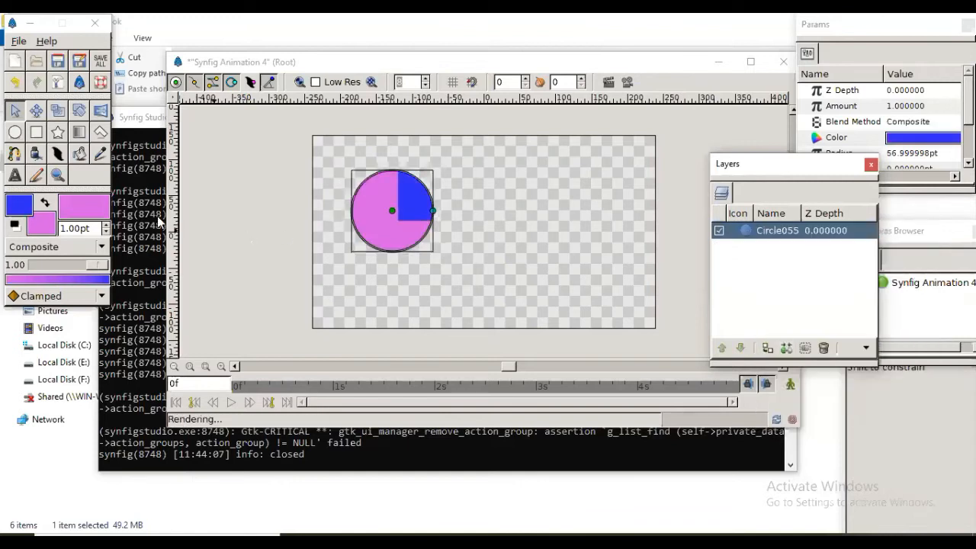
Step: Try drawing a pink circle of about 62 pt radius with the Straight Onto blend method, and undo it
click(14, 133)
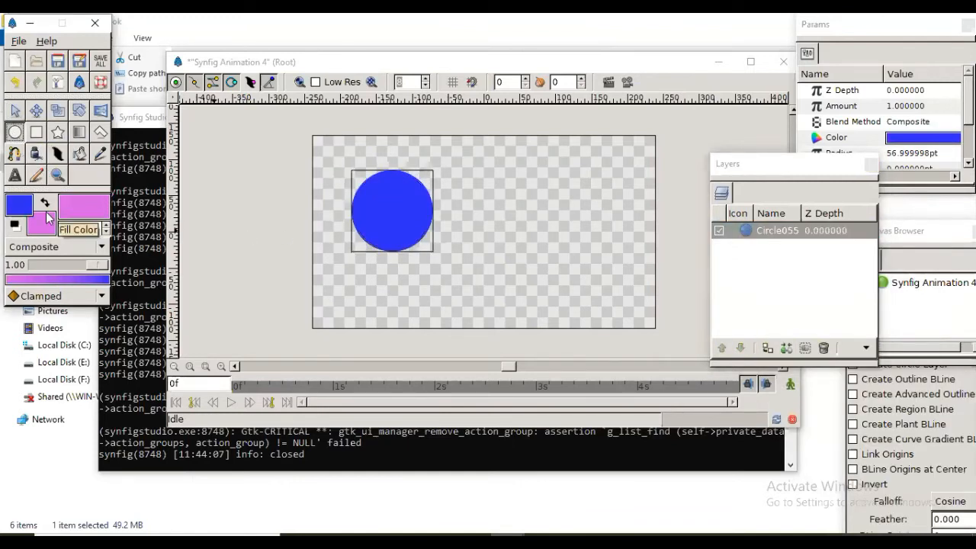
click(77, 248)
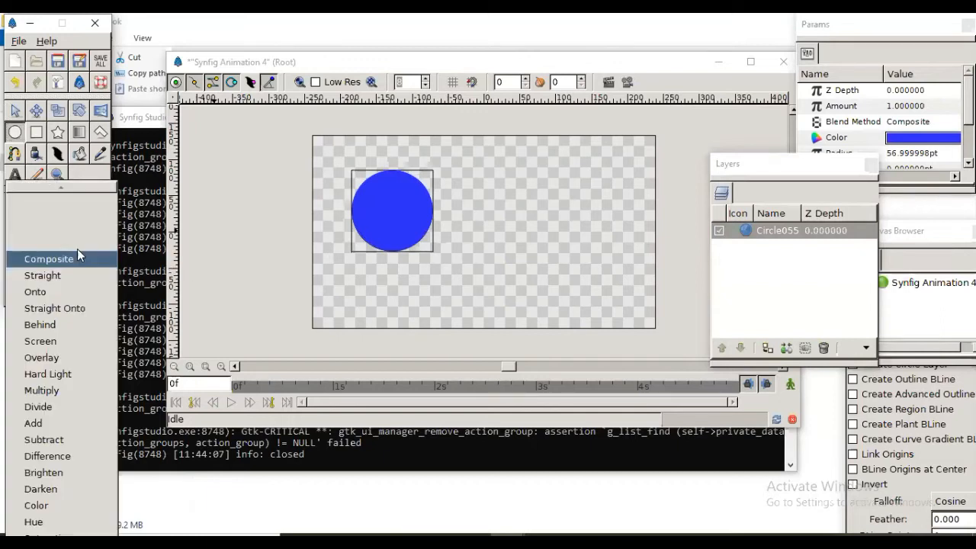
click(74, 311)
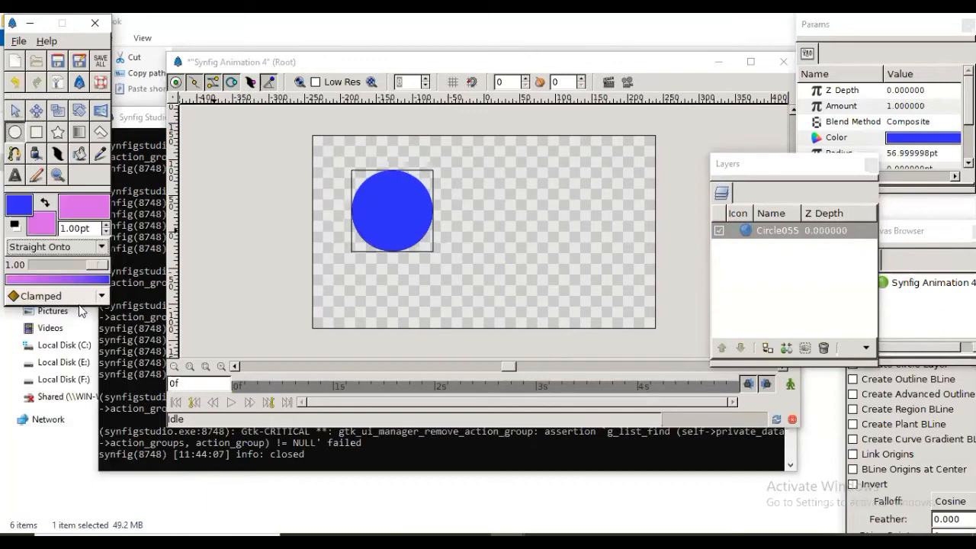
drag(564, 203, 589, 240)
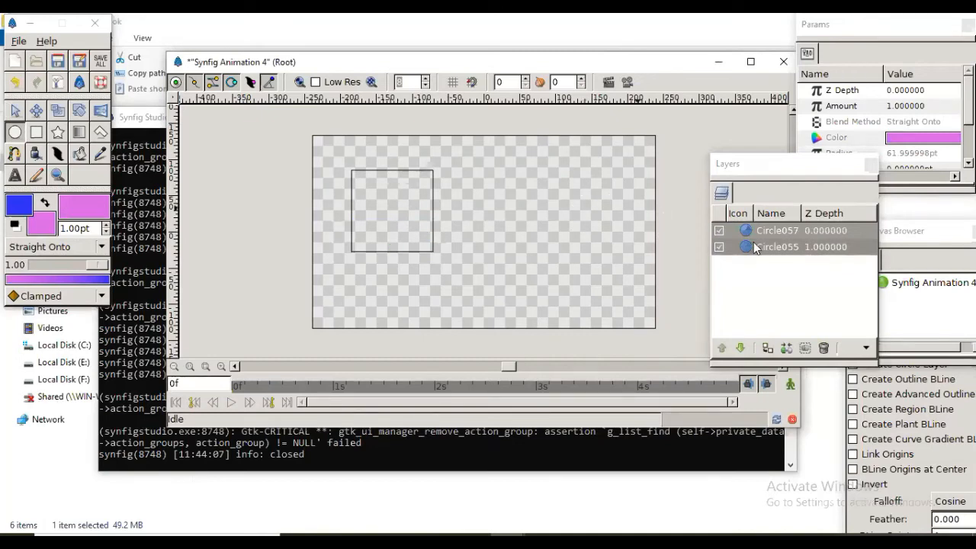
key(ctrl+z)
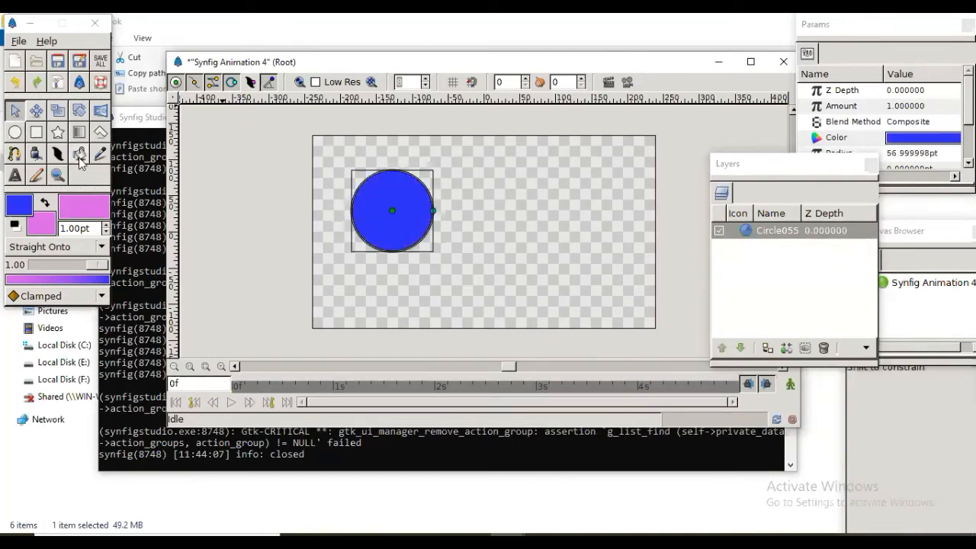
Step: Draw a pink circle of about 61 pt radius beside the blue circle with the Composite blend method
click(91, 243)
click(65, 216)
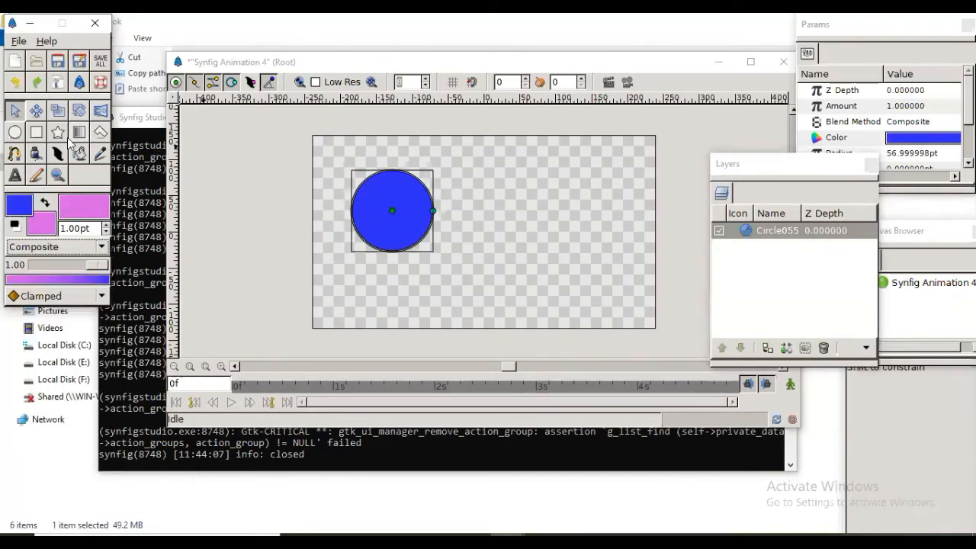
click(14, 132)
drag(555, 218, 590, 253)
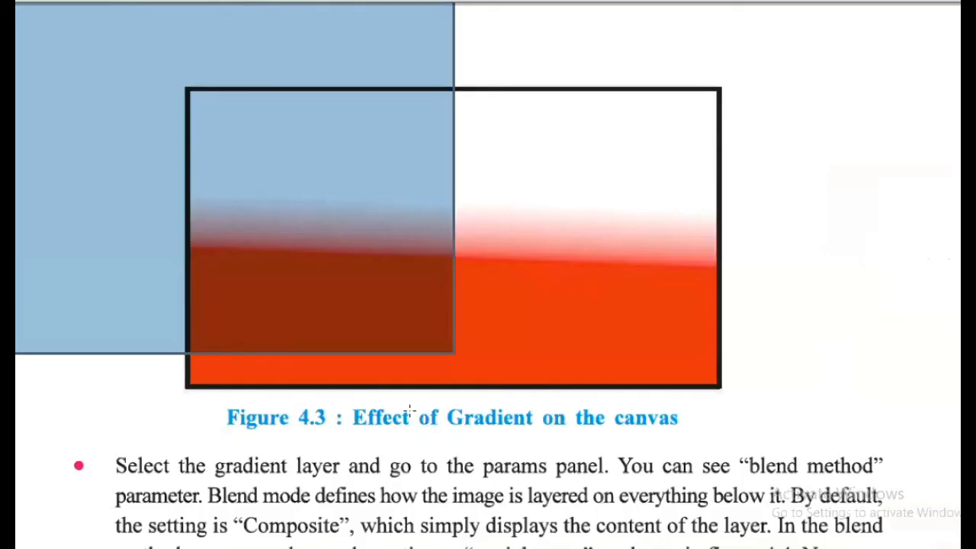
Step: Read the Adobe Reader textbook's passages on the gradient layer's blend method and on encapsulating it with a single object
scroll(476, 327, down, 2)
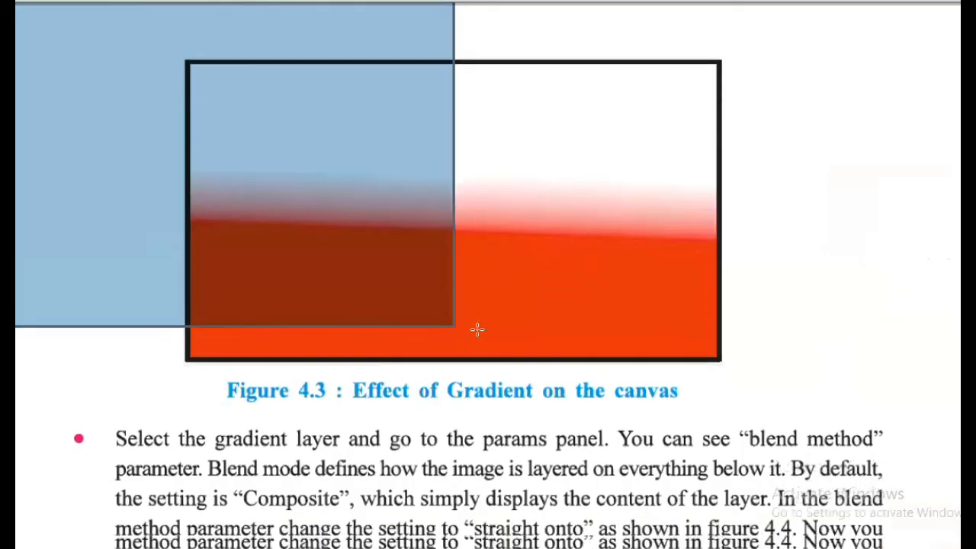
click(736, 420)
scroll(736, 419, down, 3)
scroll(736, 425, down, 3)
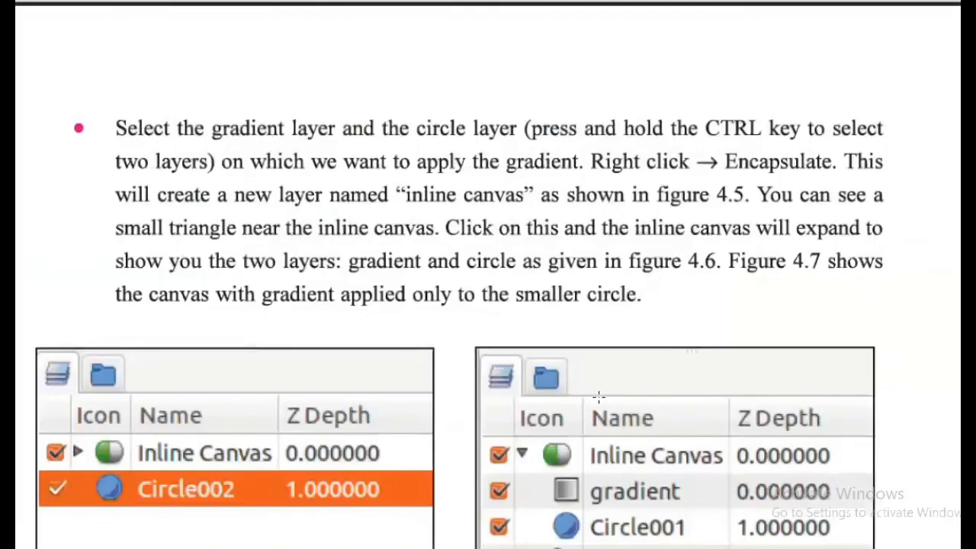
scroll(599, 397, up, 5)
scroll(568, 327, up, 5)
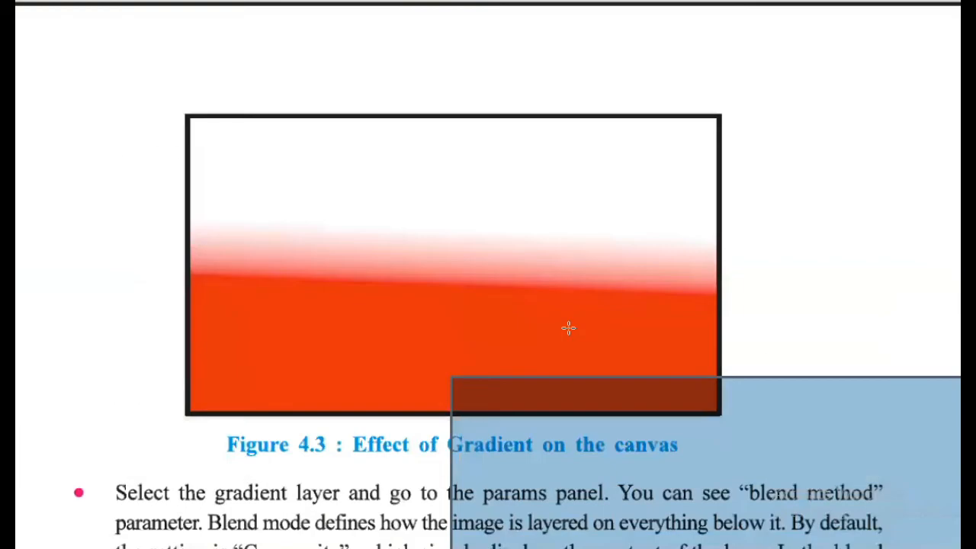
scroll(567, 329, down, 3)
scroll(567, 328, down, 4)
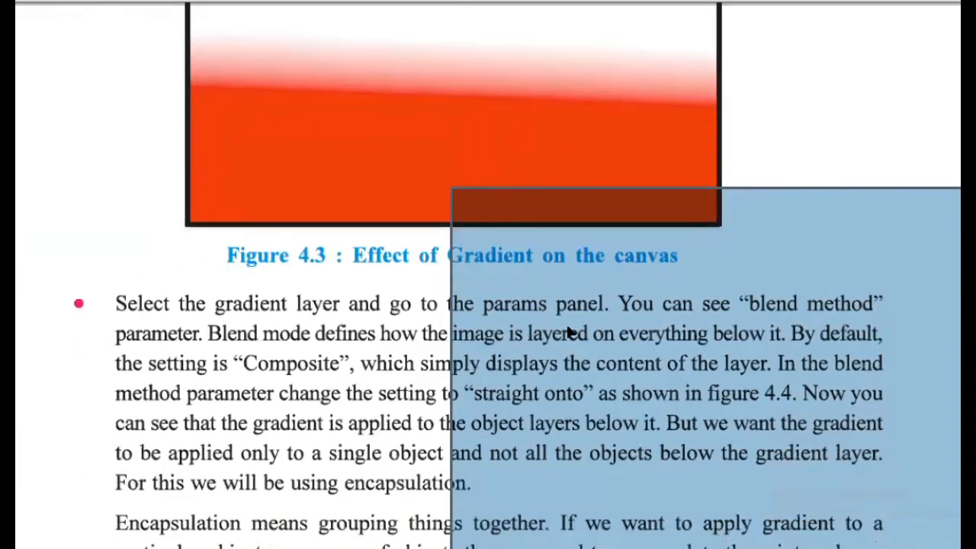
scroll(568, 329, down, 1)
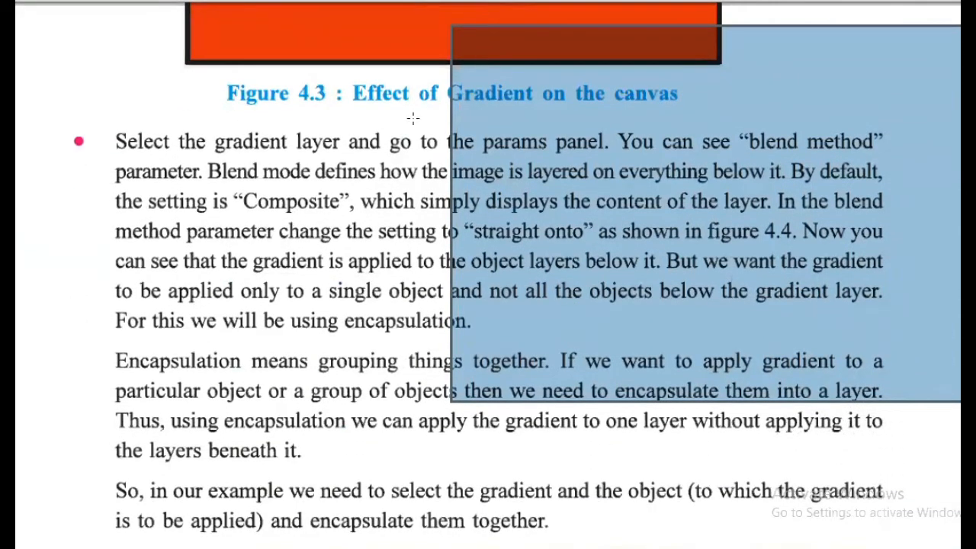
scroll(447, 92, up, 3)
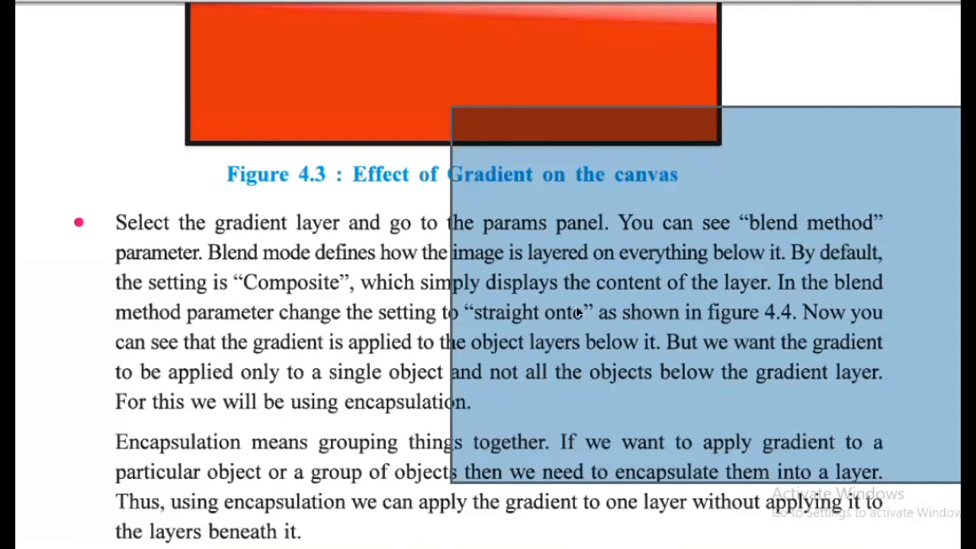
scroll(534, 329, down, 3)
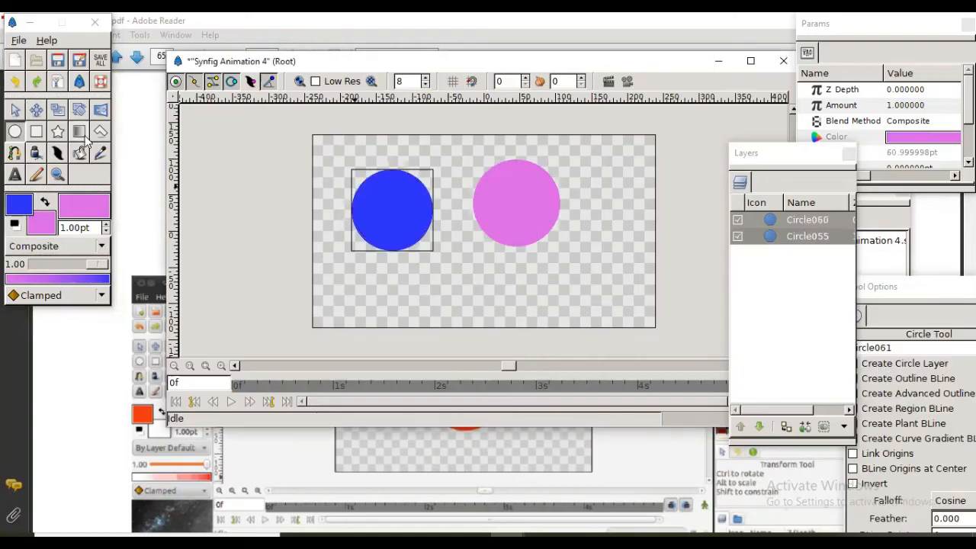
Step: Draw a spiral gradient of about 81 pt radius below and between the two circles with the Straight Onto blend method
click(79, 131)
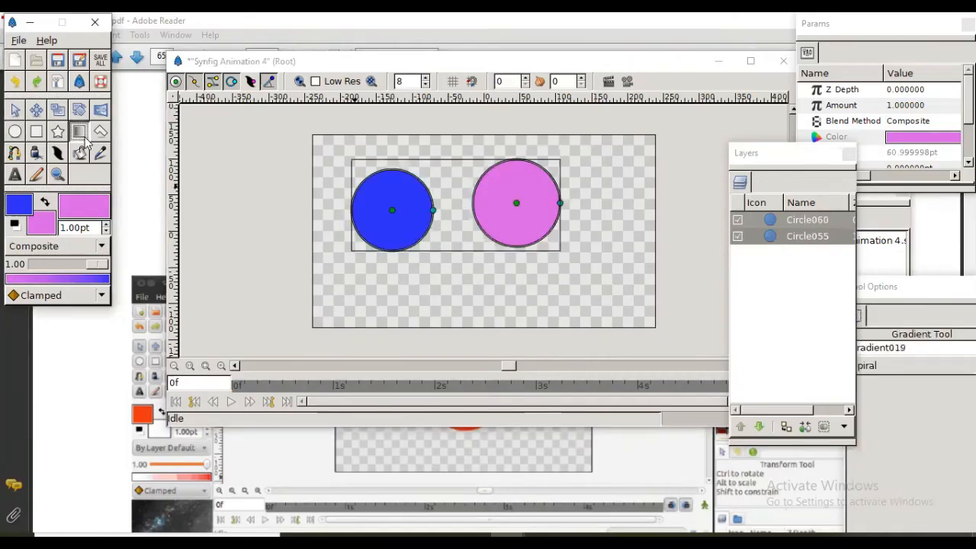
click(84, 246)
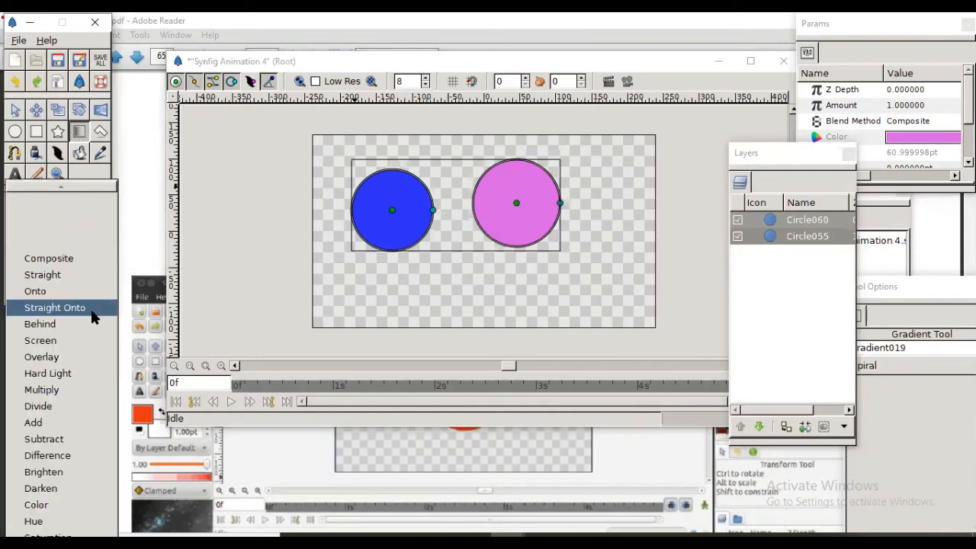
click(93, 309)
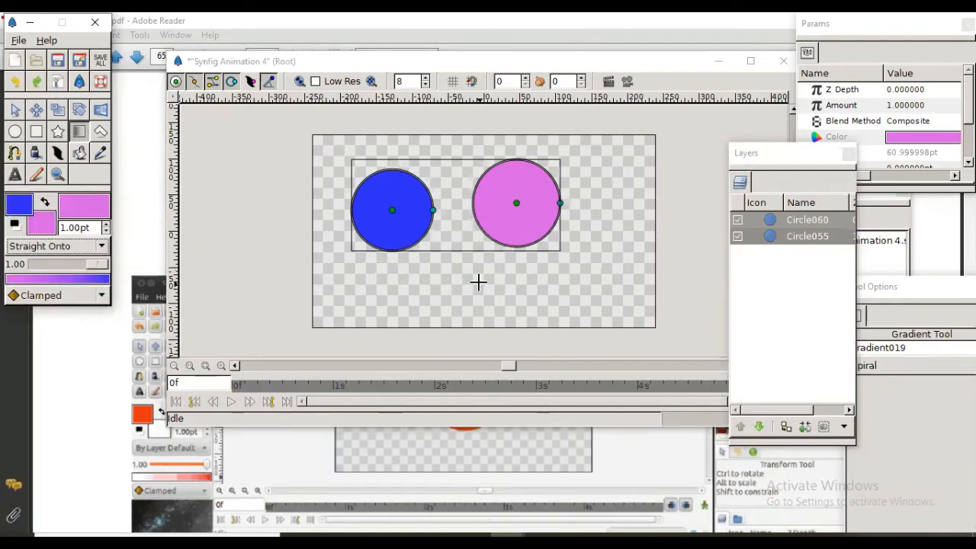
drag(485, 283, 466, 233)
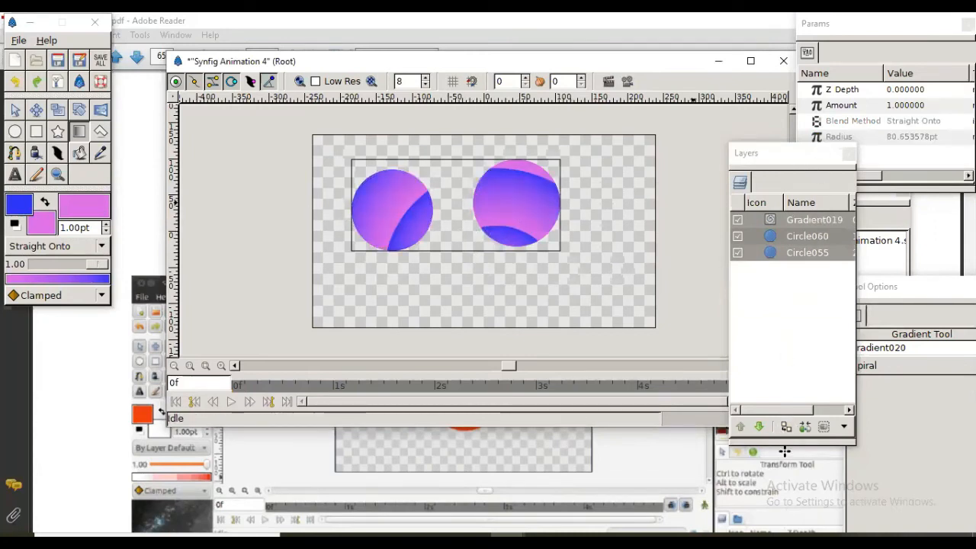
Step: Enlarge the Layers window and move the Circle060 circle down over the spiral's centre and the Circle055 circle slightly to the right
drag(784, 451, 785, 514)
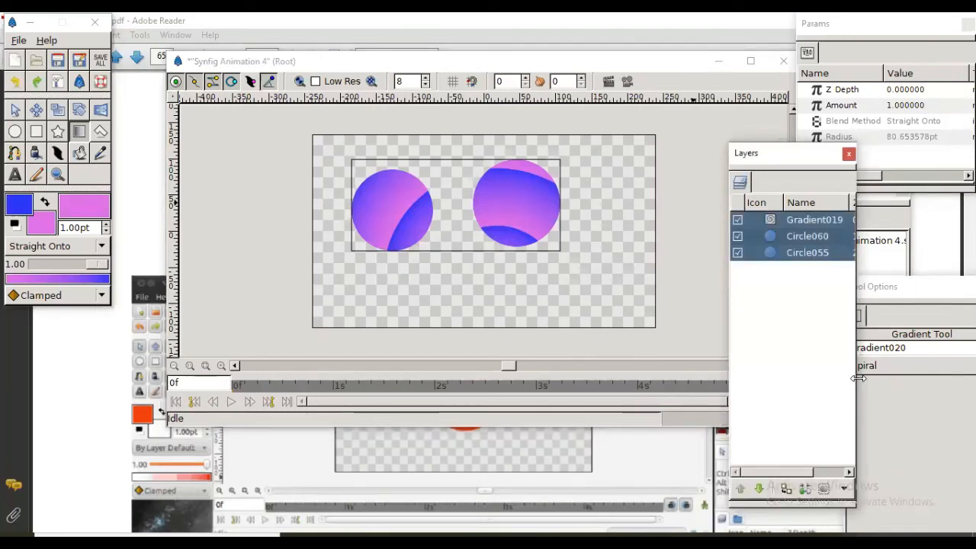
drag(855, 381, 919, 364)
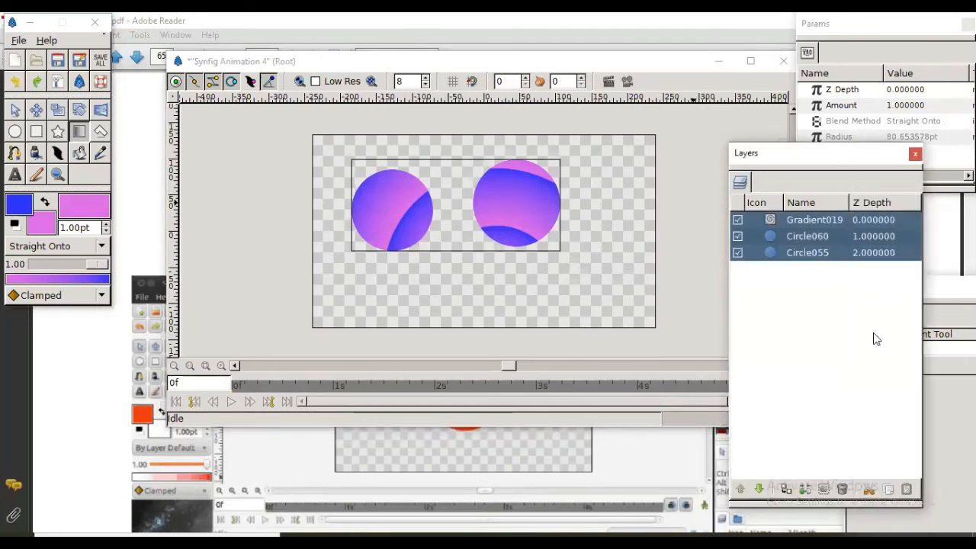
click(807, 235)
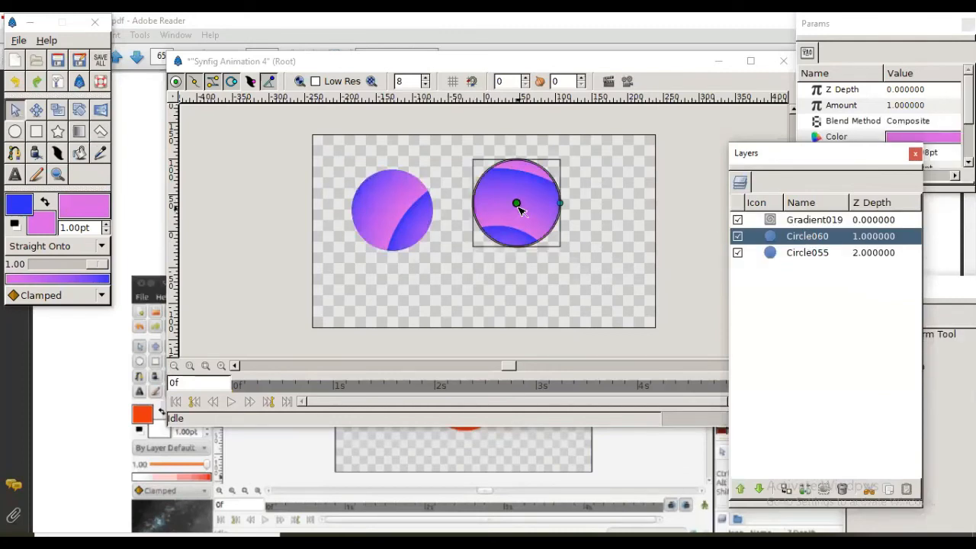
drag(516, 206, 497, 277)
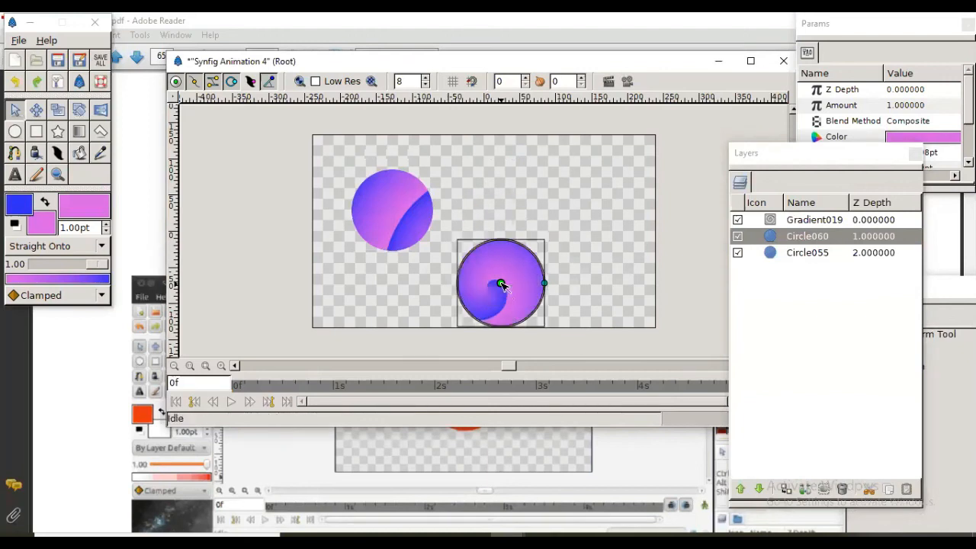
drag(501, 283, 497, 283)
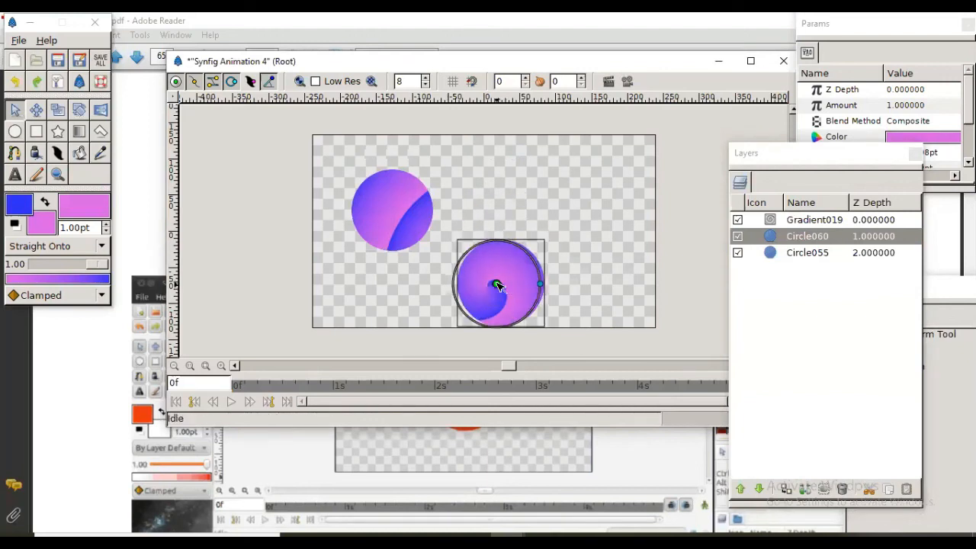
click(405, 223)
drag(394, 212, 414, 207)
Step: Encapsulate the Gradient019 and Circle060 layers together and expand the resulting group in the layer list
click(790, 223)
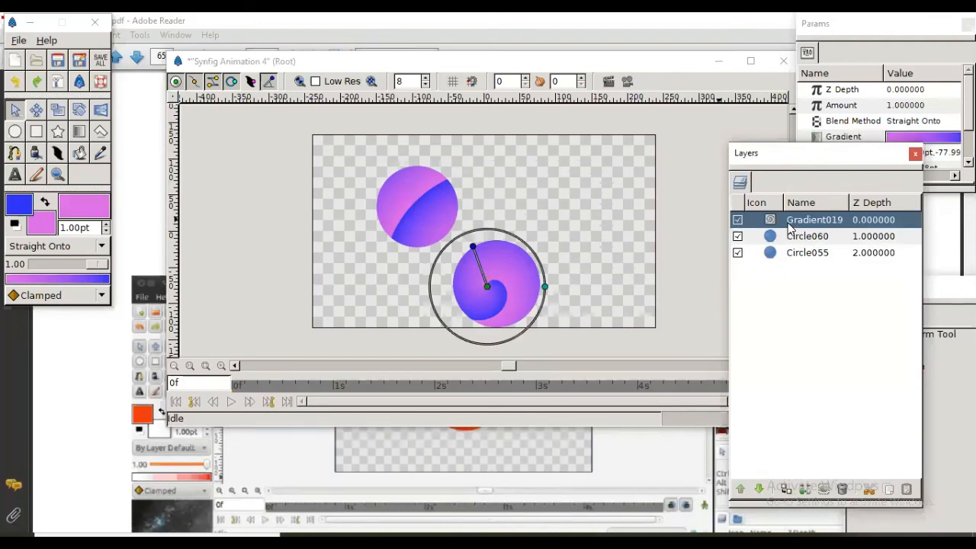
click(777, 236)
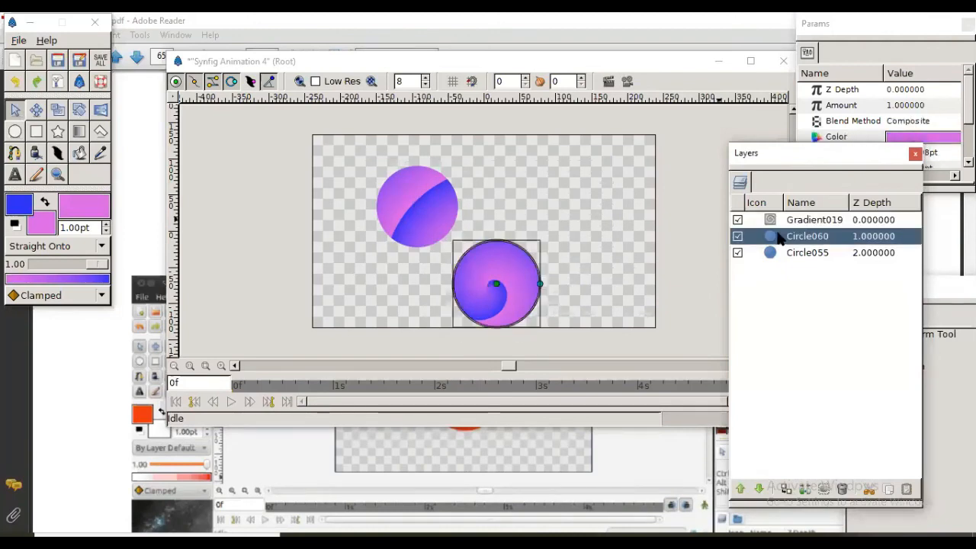
click(777, 221)
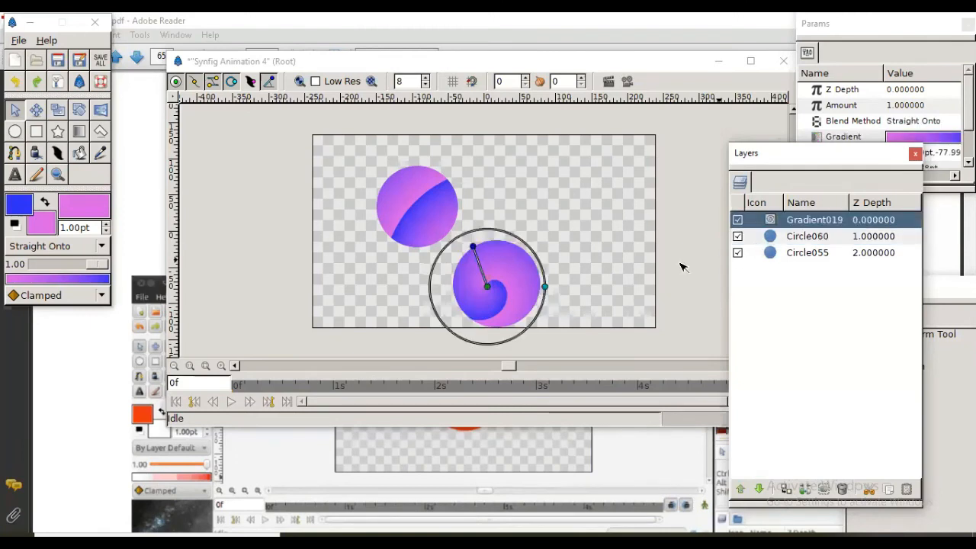
click(682, 267)
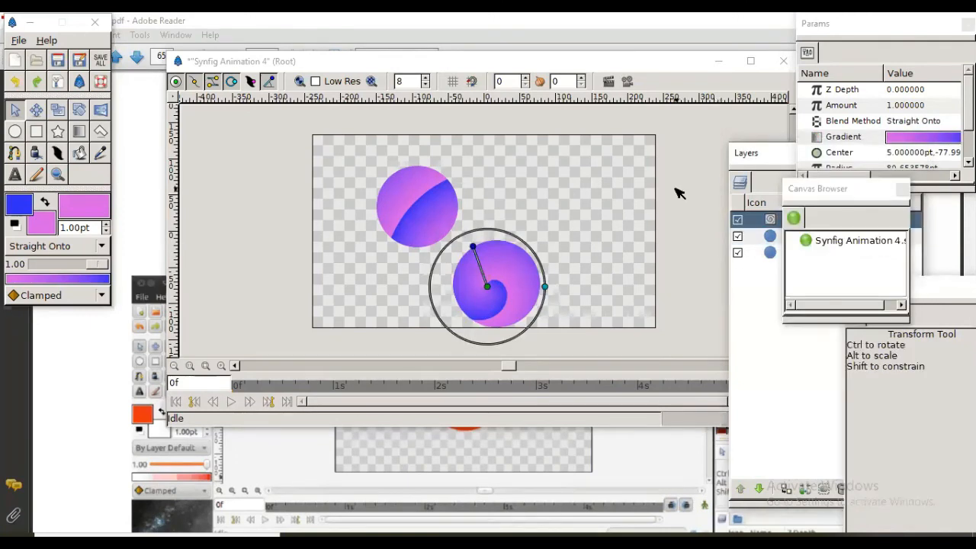
click(770, 222)
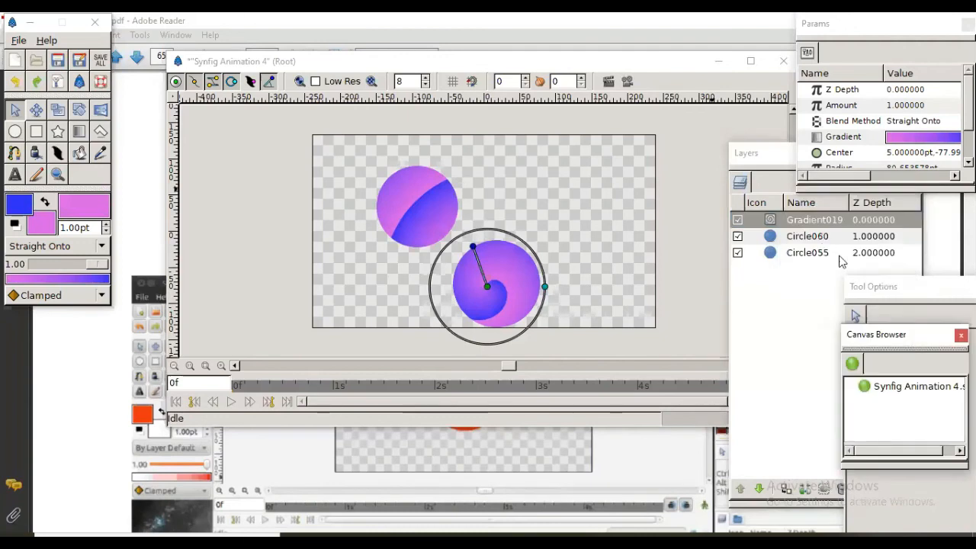
key(shift+Down)
right_click(770, 223)
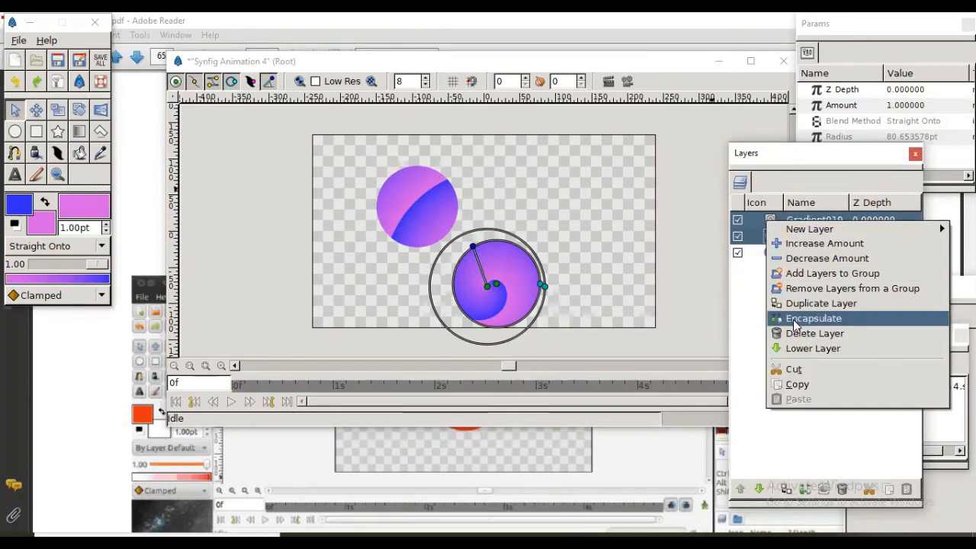
click(813, 318)
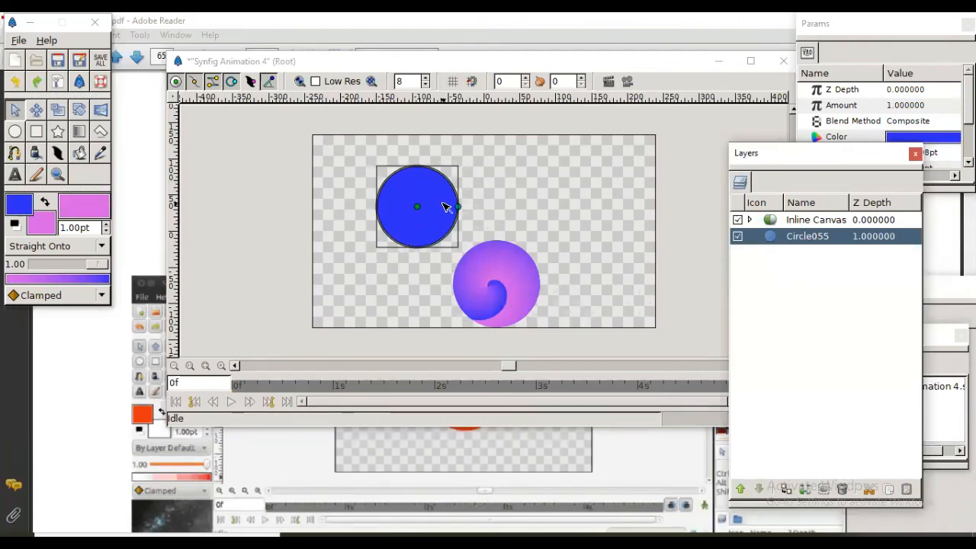
click(749, 221)
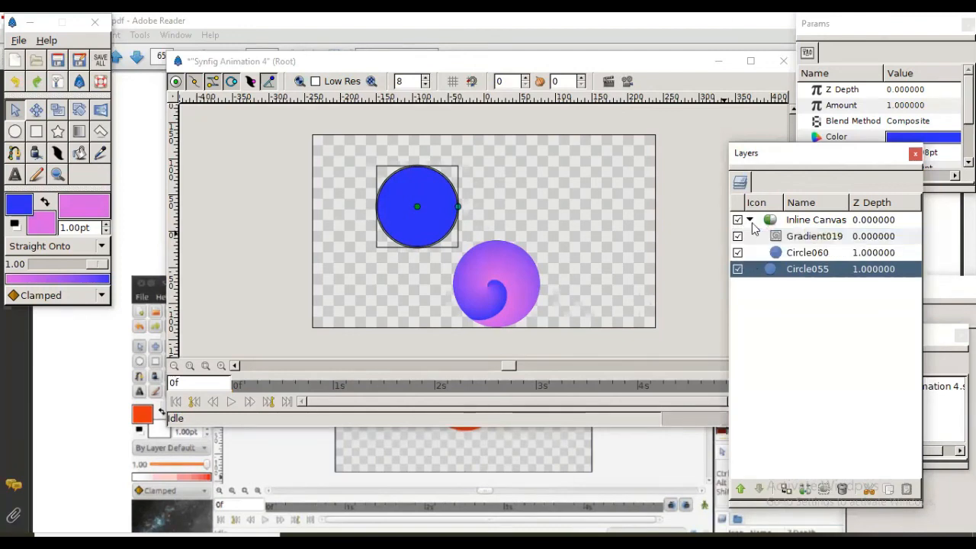